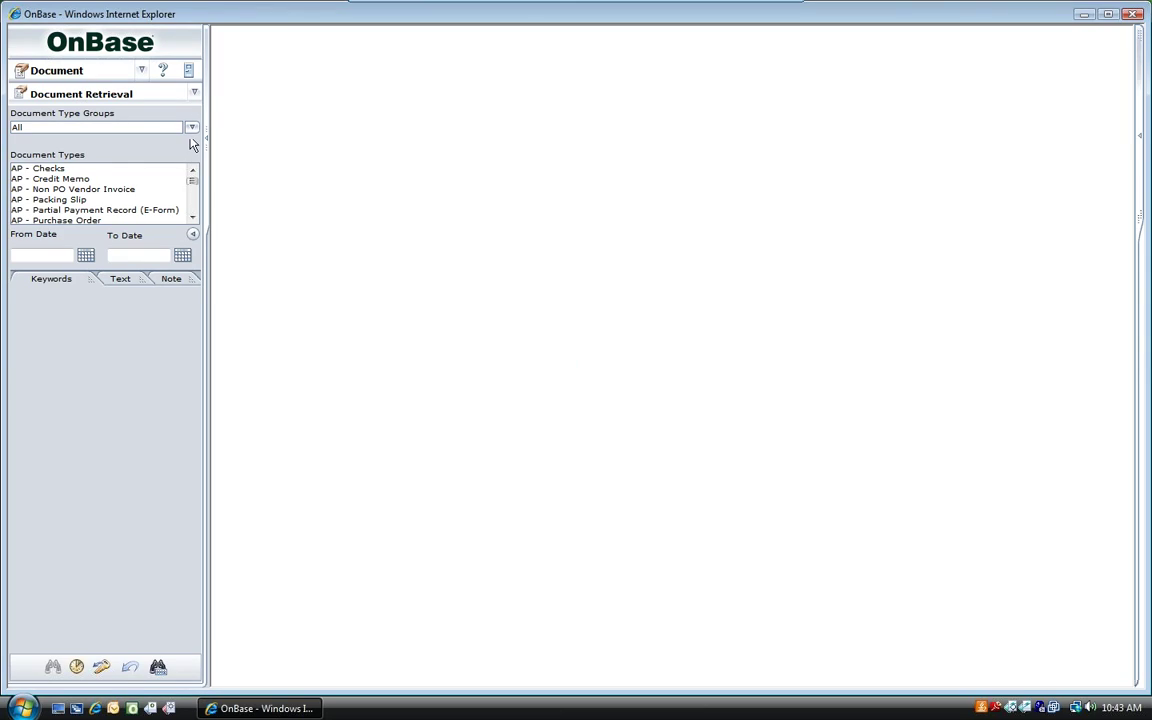
Search the HR - Resume document type in the Human Resources group to list candidate resumes
click(190, 129)
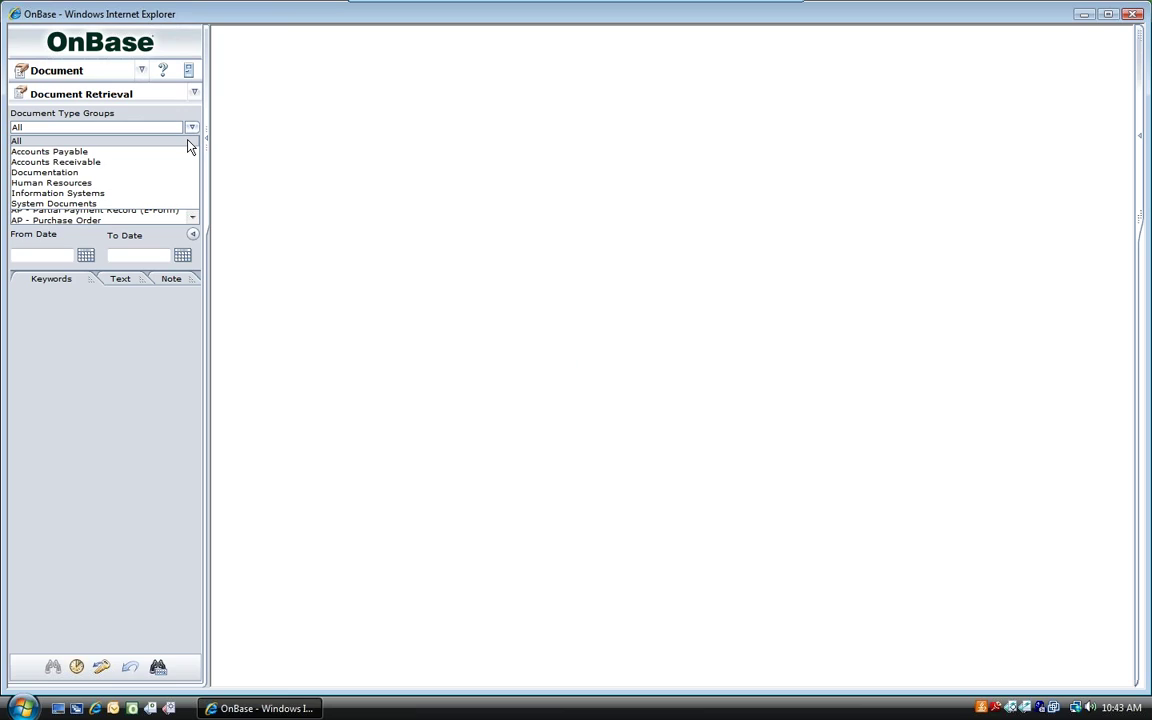
click(70, 184)
click(192, 218)
click(192, 218)
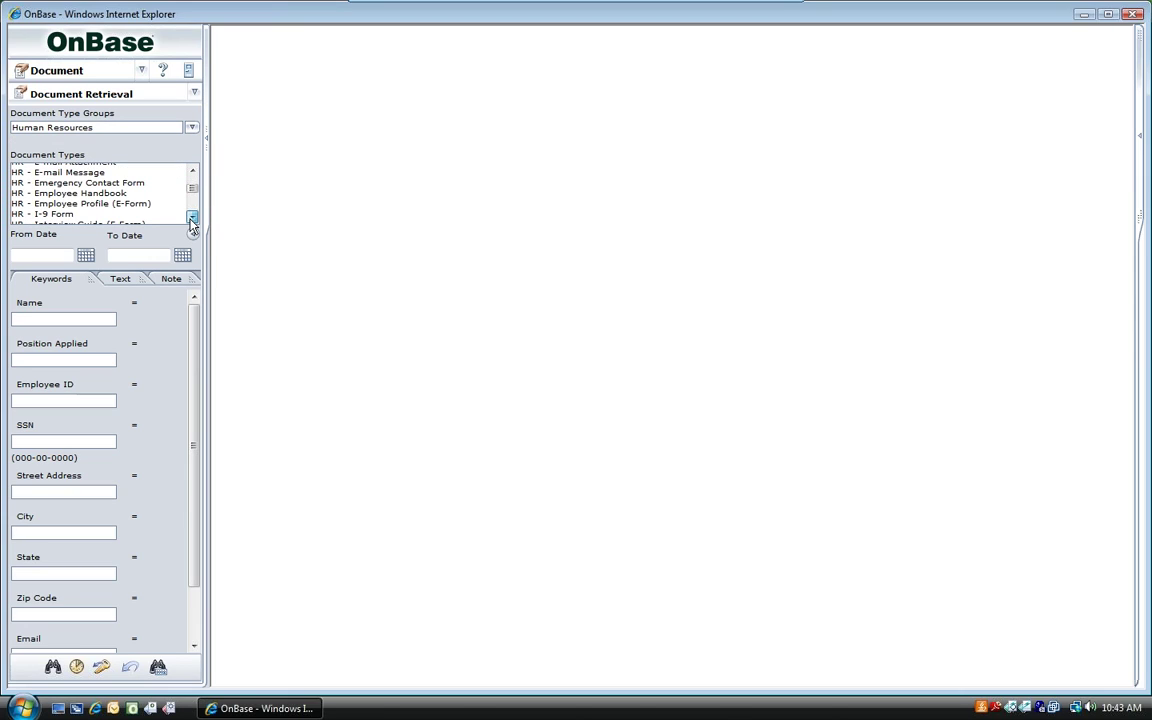
click(192, 218)
click(192, 218)
click(192, 218)
click(192, 218)
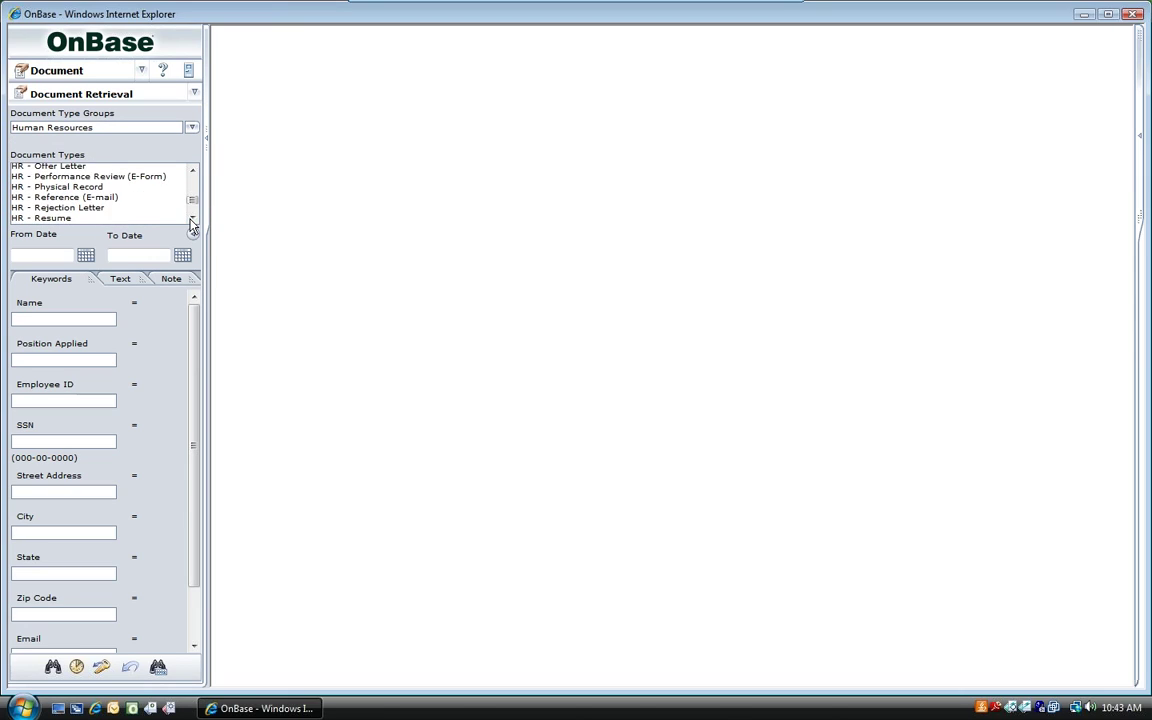
click(192, 218)
click(192, 218)
click(48, 194)
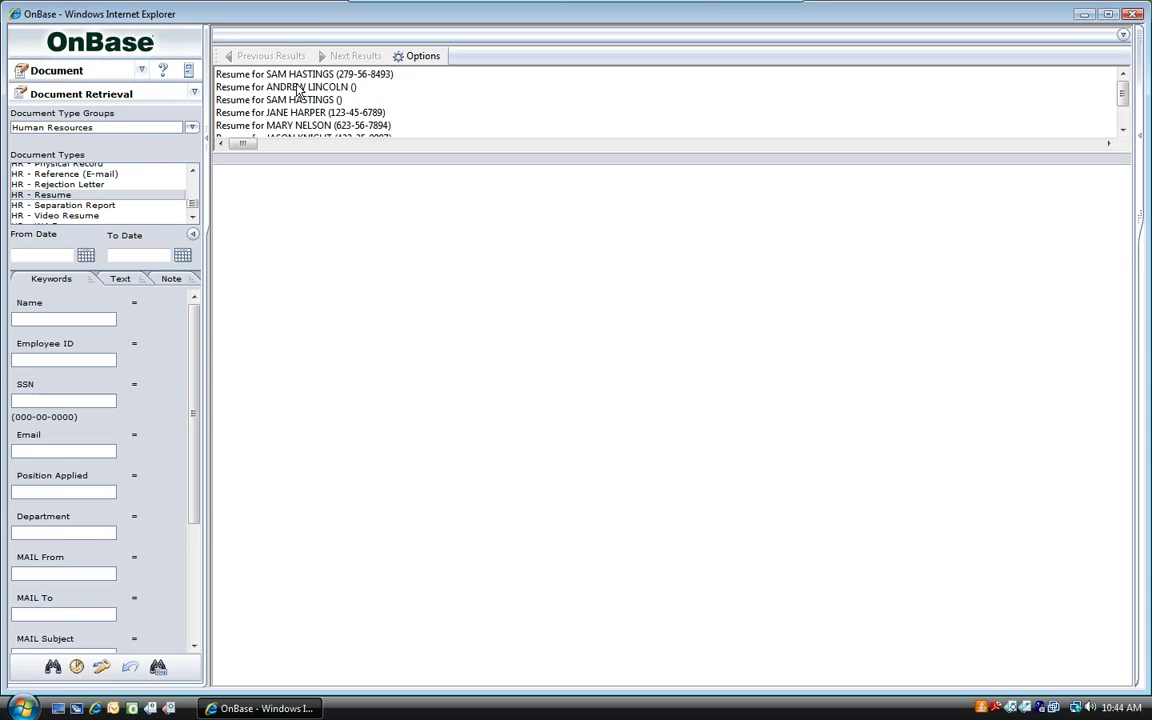
Open the first HR - Resume result, a 9-Second Foods offer letter, in the viewer
click(262, 74)
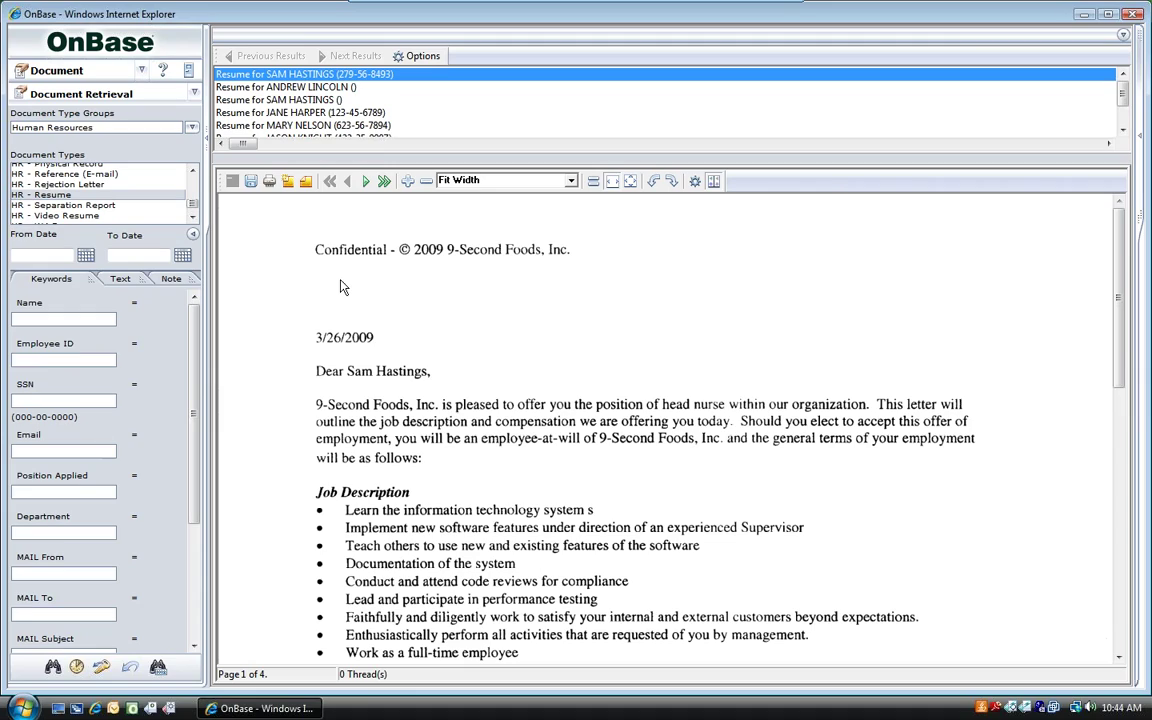
Switch to the Folders view listing the five file cabinets, including HR - Employee File Cabinet
click(141, 71)
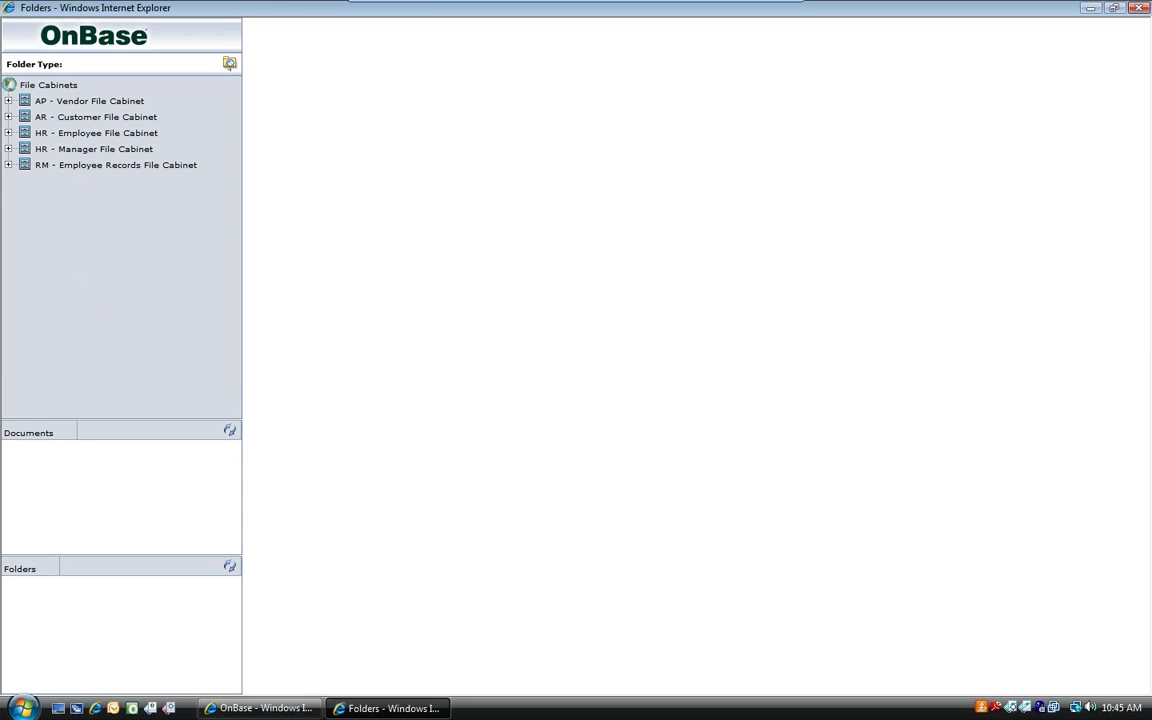
Open employee 102's folder in the HR - Employee File Cabinet and view their cover letter
click(8, 133)
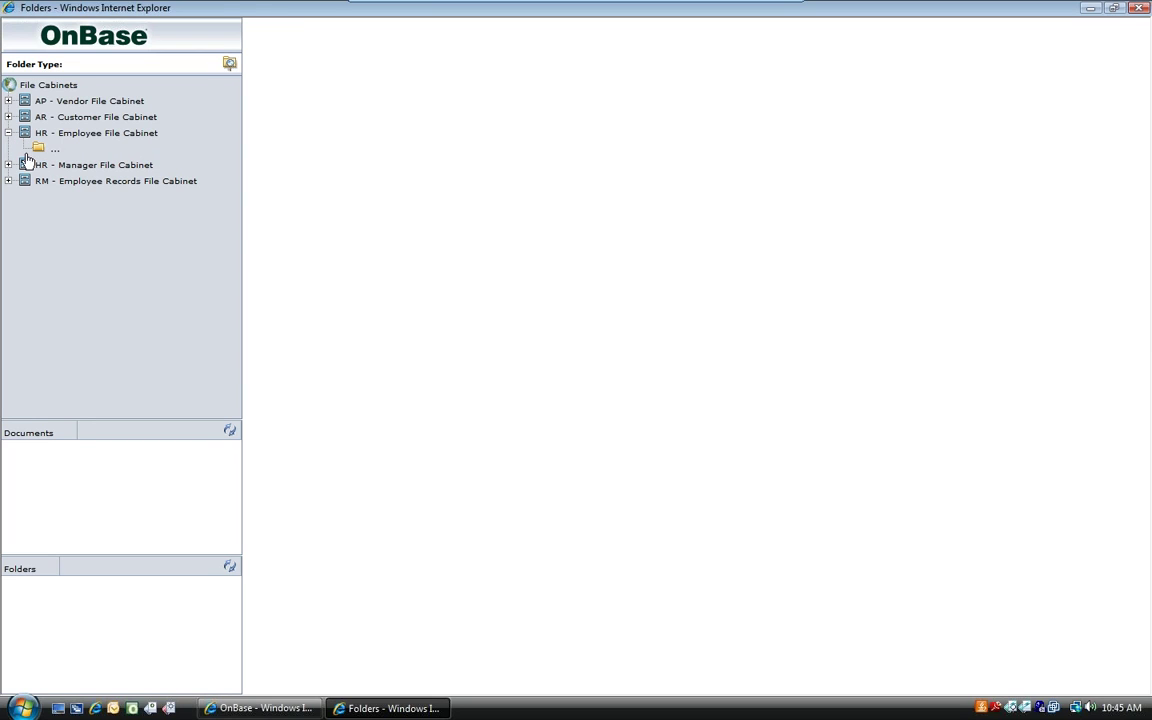
click(8, 101)
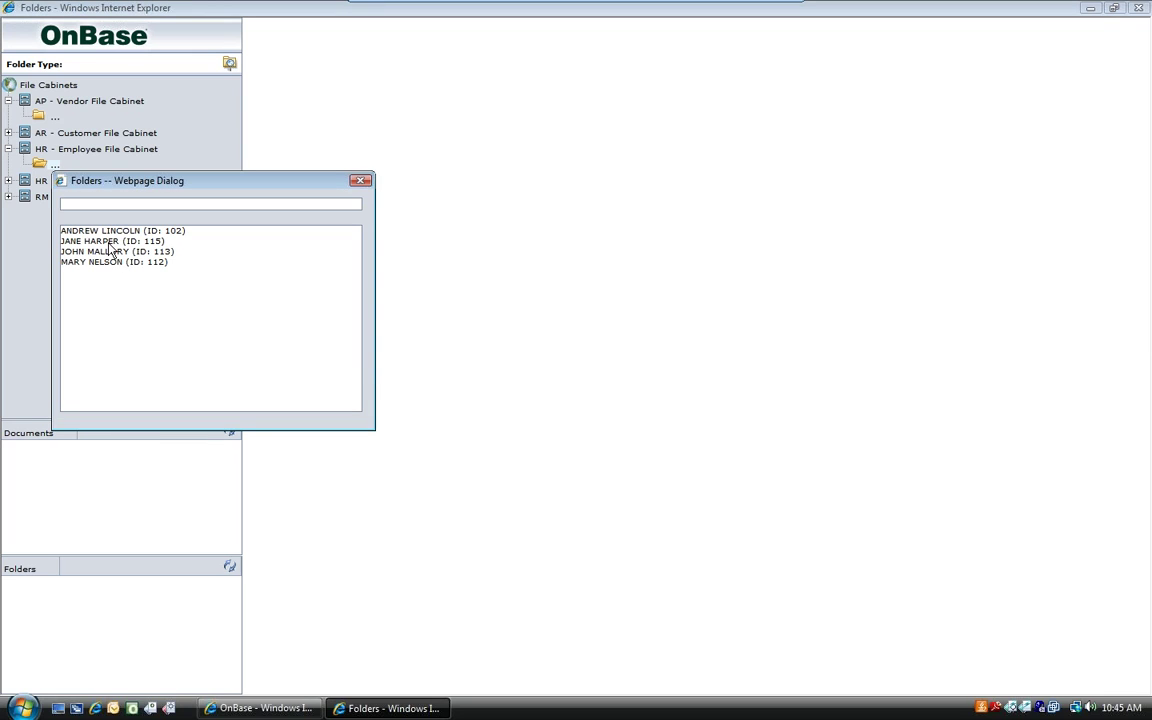
click(70, 230)
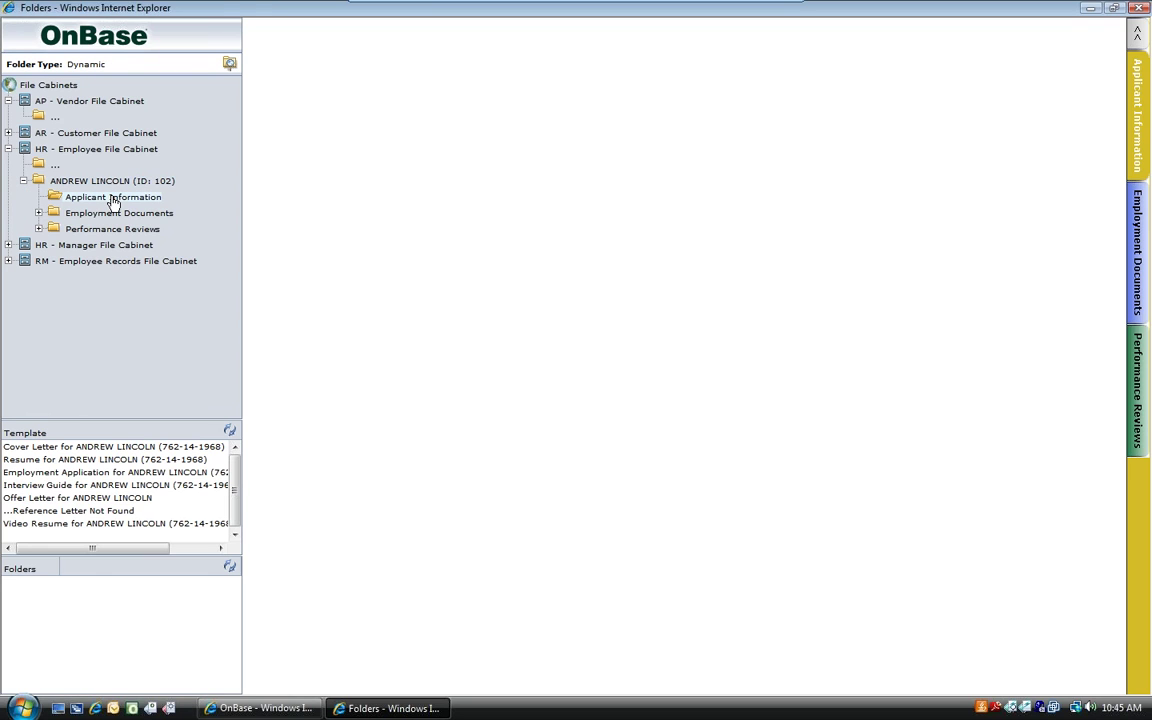
click(113, 198)
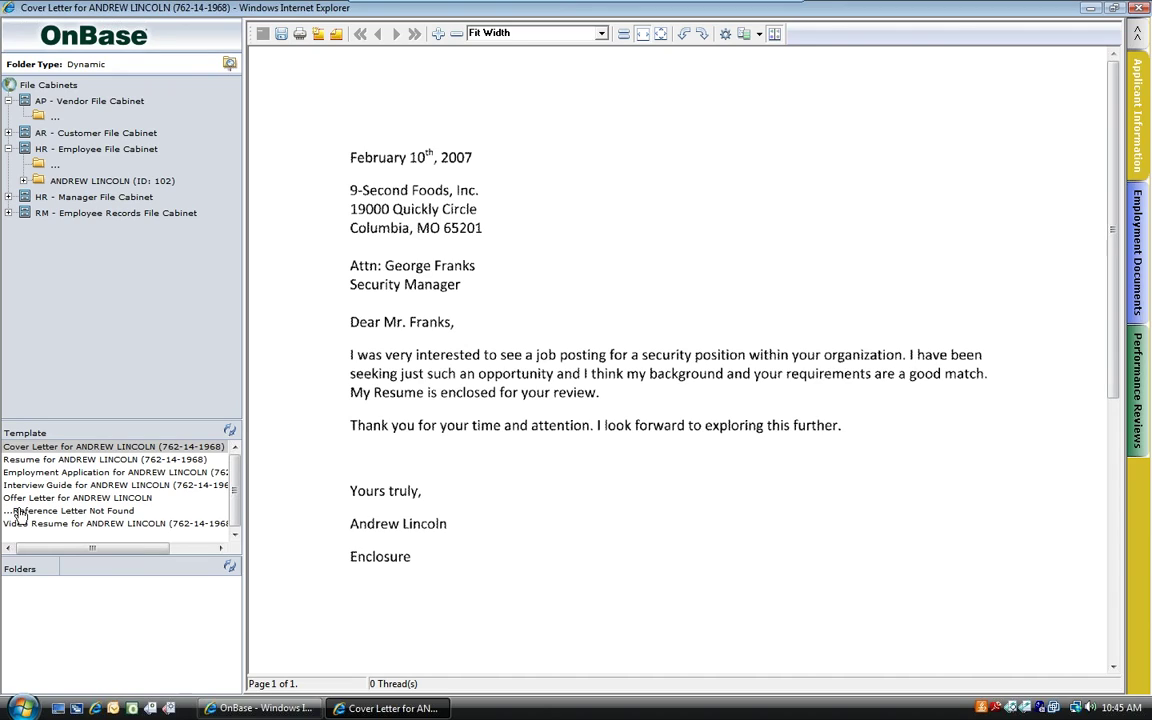
Check the missing Reference Letter entry, then close the OnBase browser windows
click(75, 511)
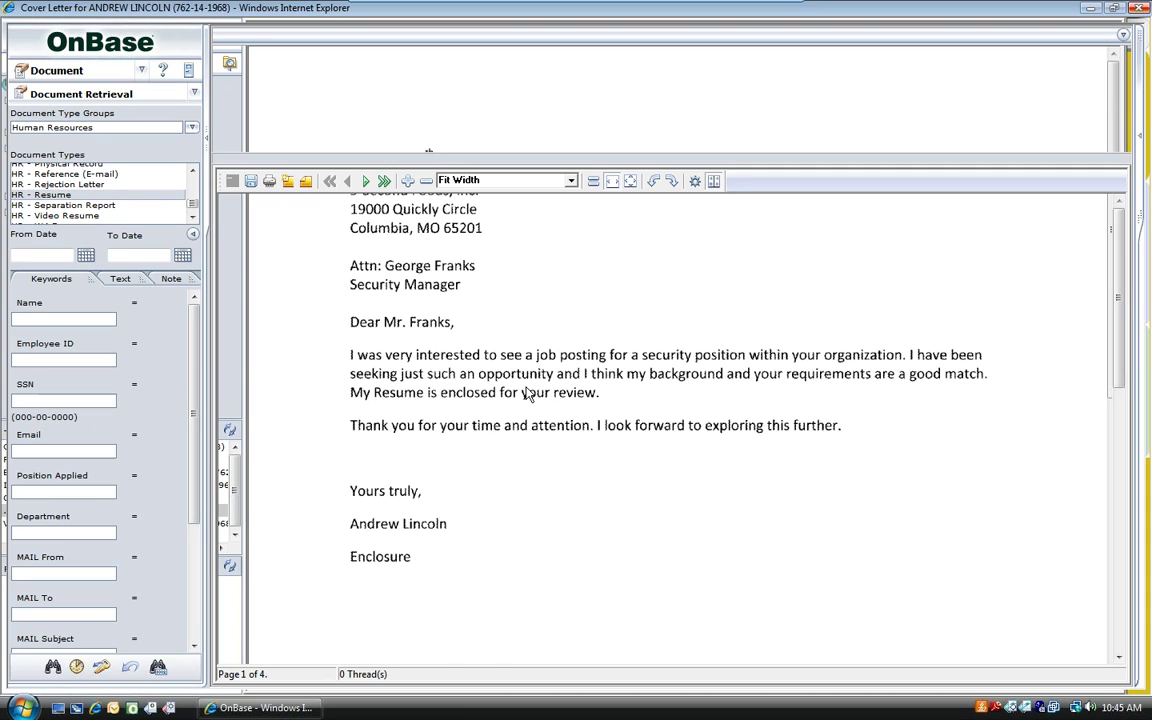
click(1135, 15)
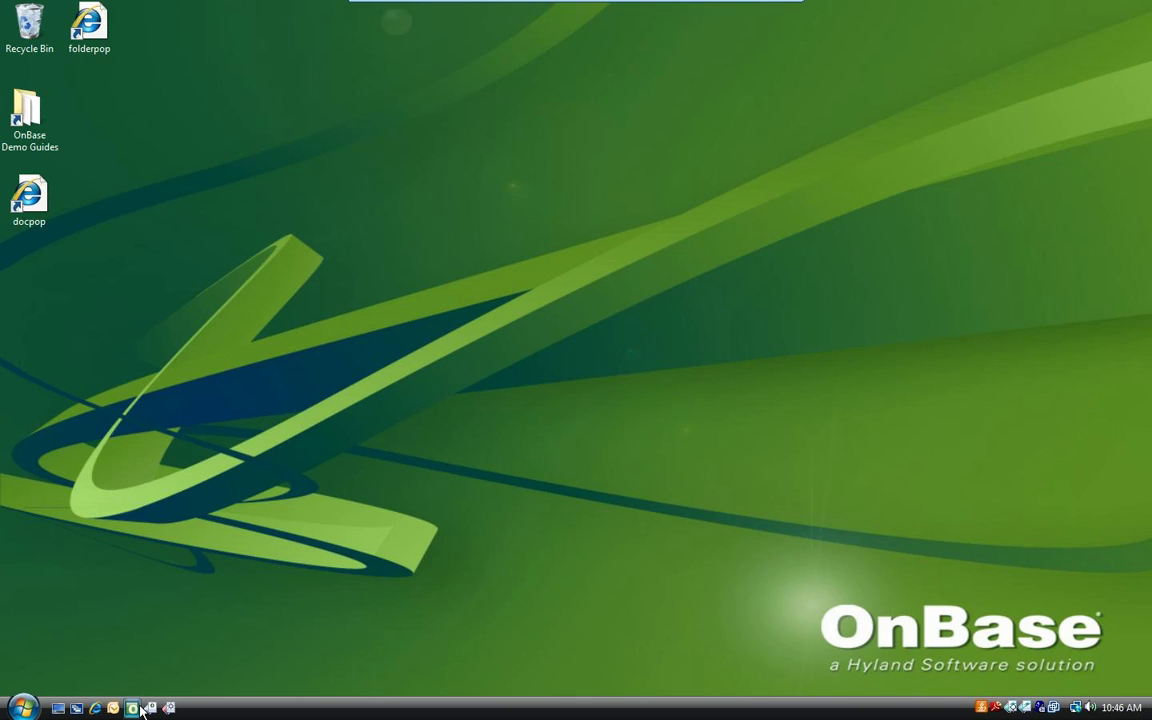
Launch Outlook and select the nurse candidate's message in the Inbox
click(136, 708)
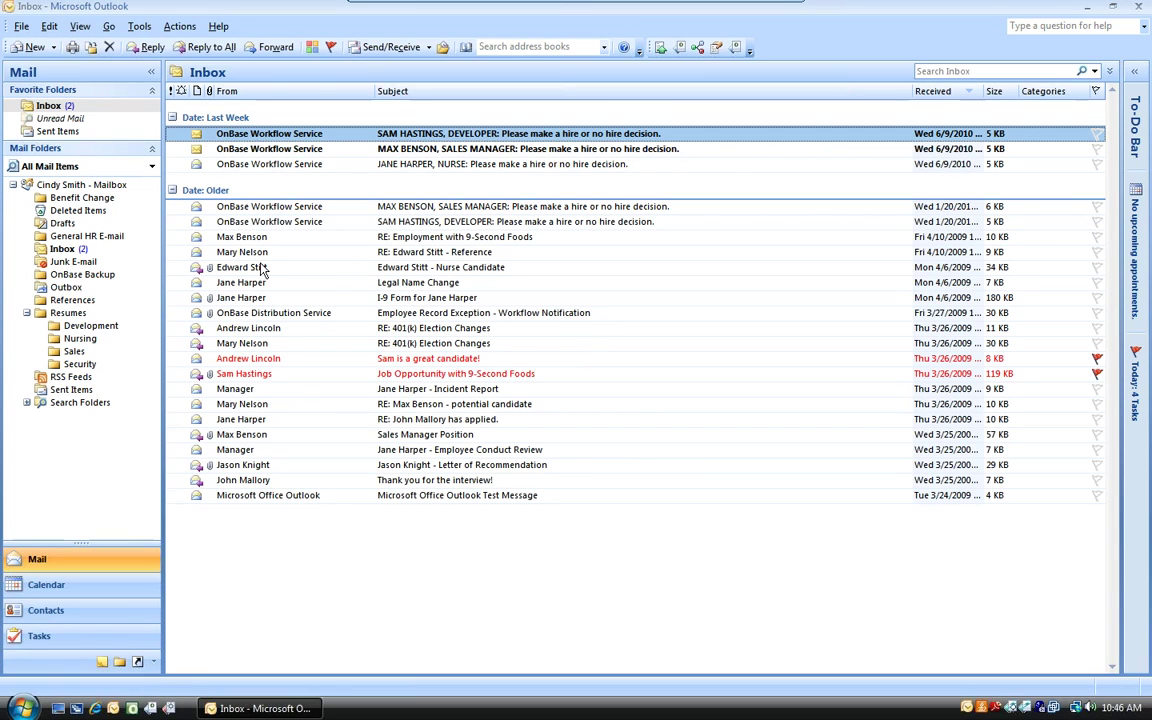
click(262, 270)
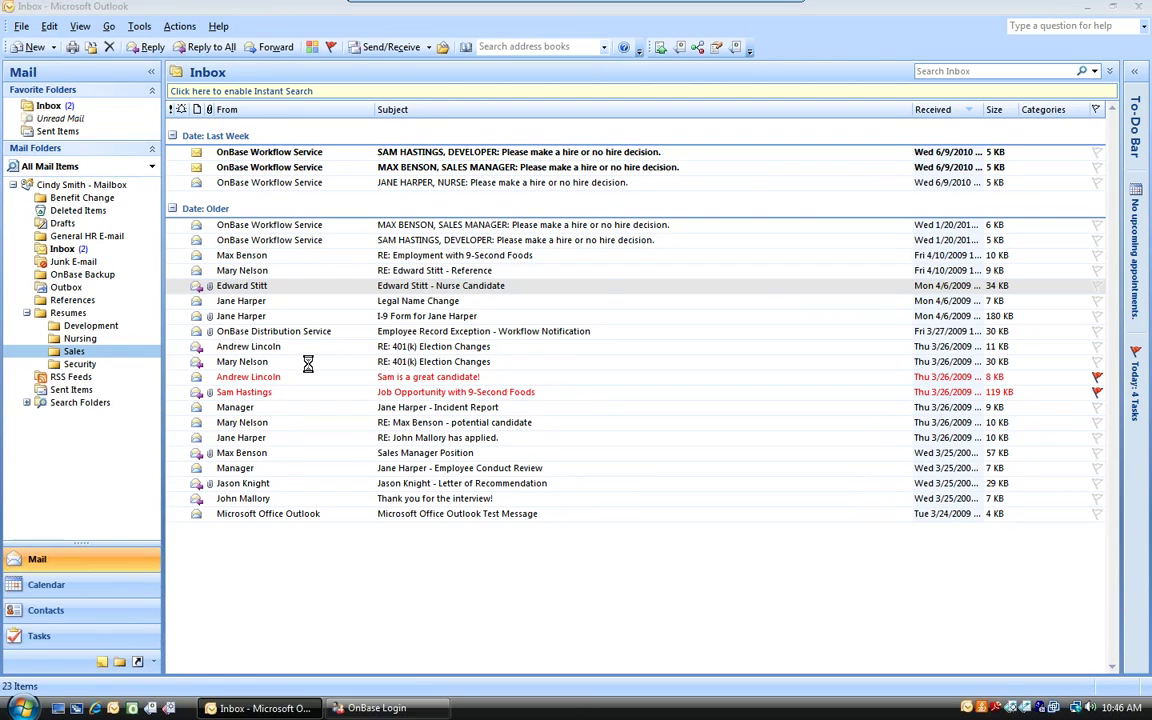
Log in to OnBase with the manager's user name and password
text(MANAGER)
key(Tab)
text(••••••)
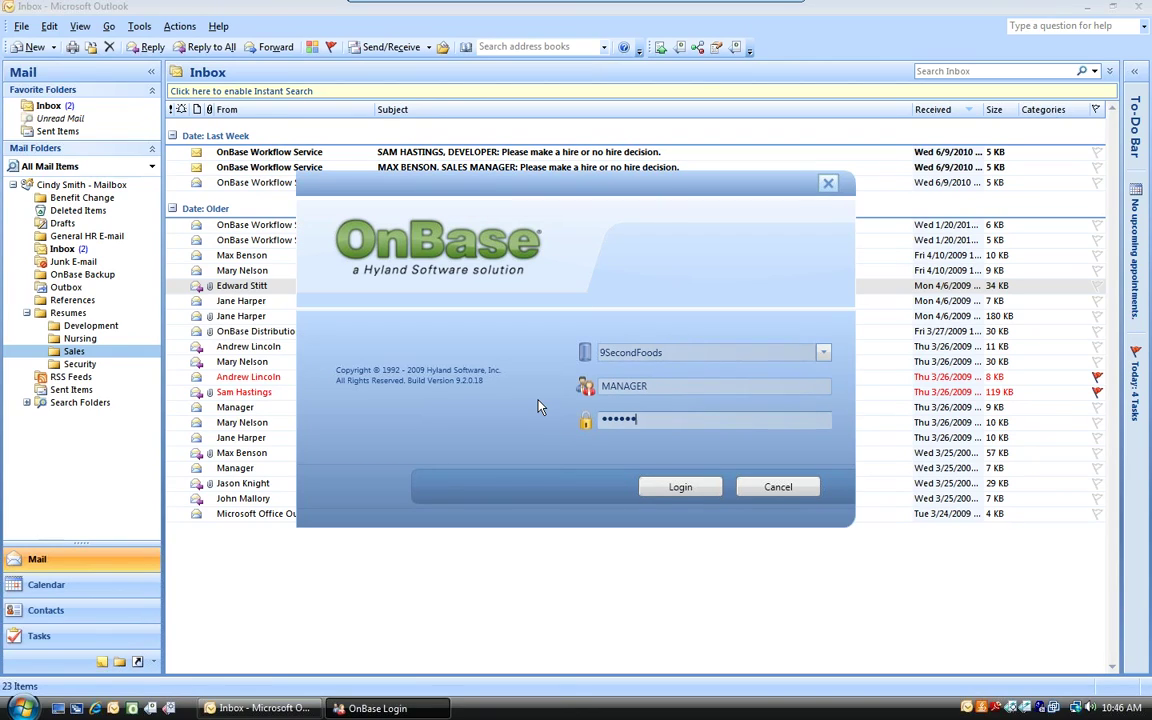
text(••)
key(Return)
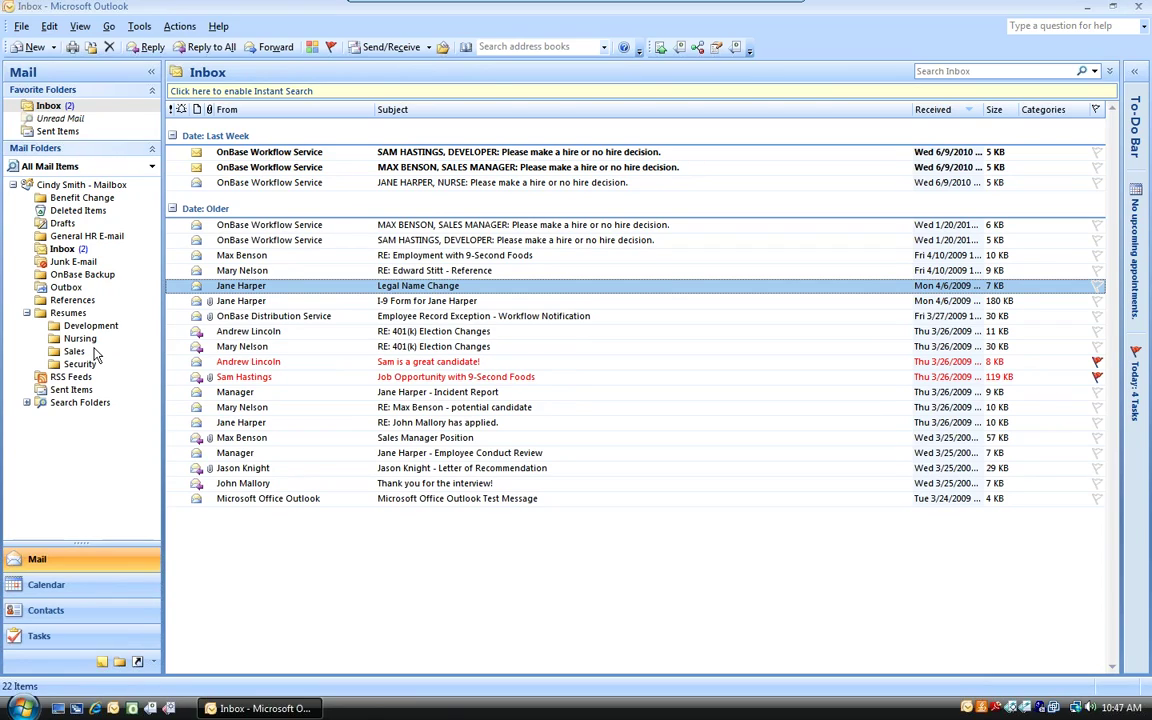
Open the nurse candidate's hire-or-no-hire decision request from the Inbox
click(281, 318)
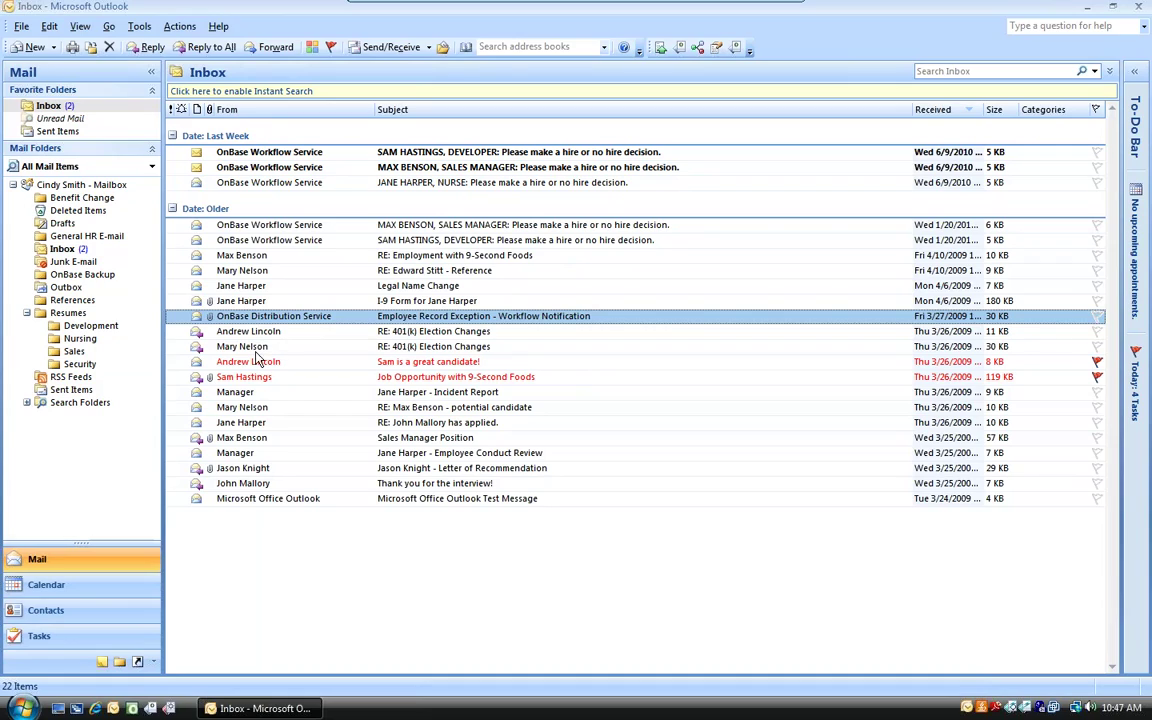
click(444, 186)
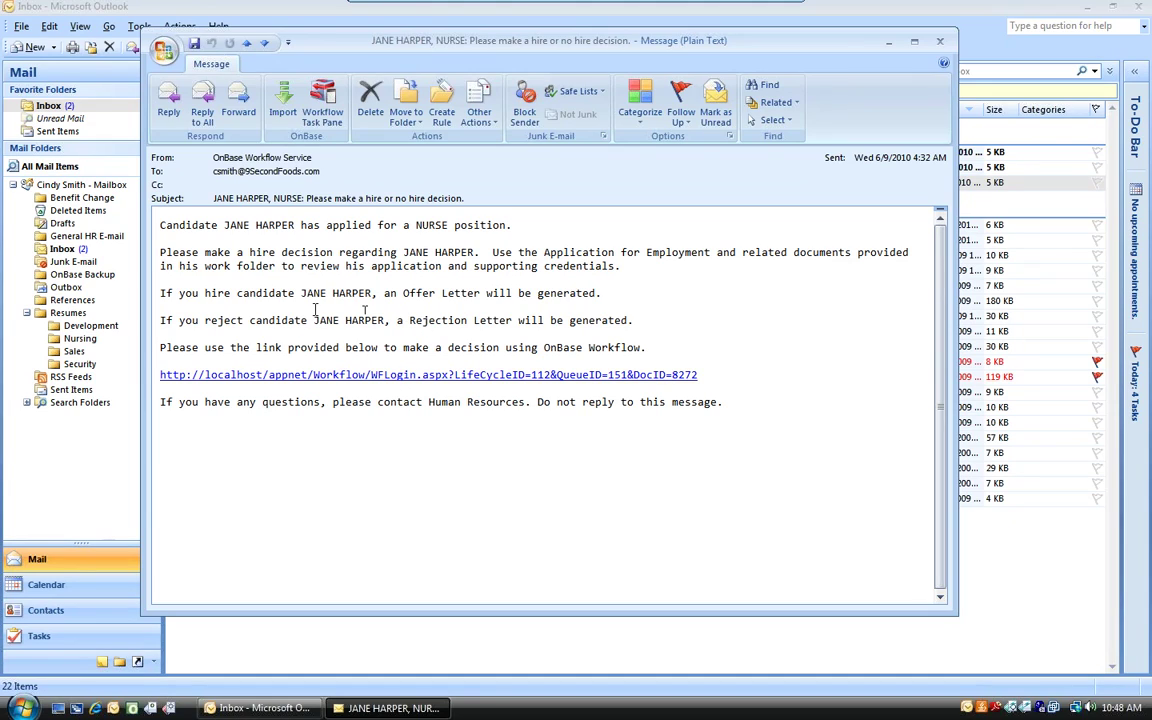
Show the Workflow Task Pane with the Hire and Reject tasks and related documents
click(322, 110)
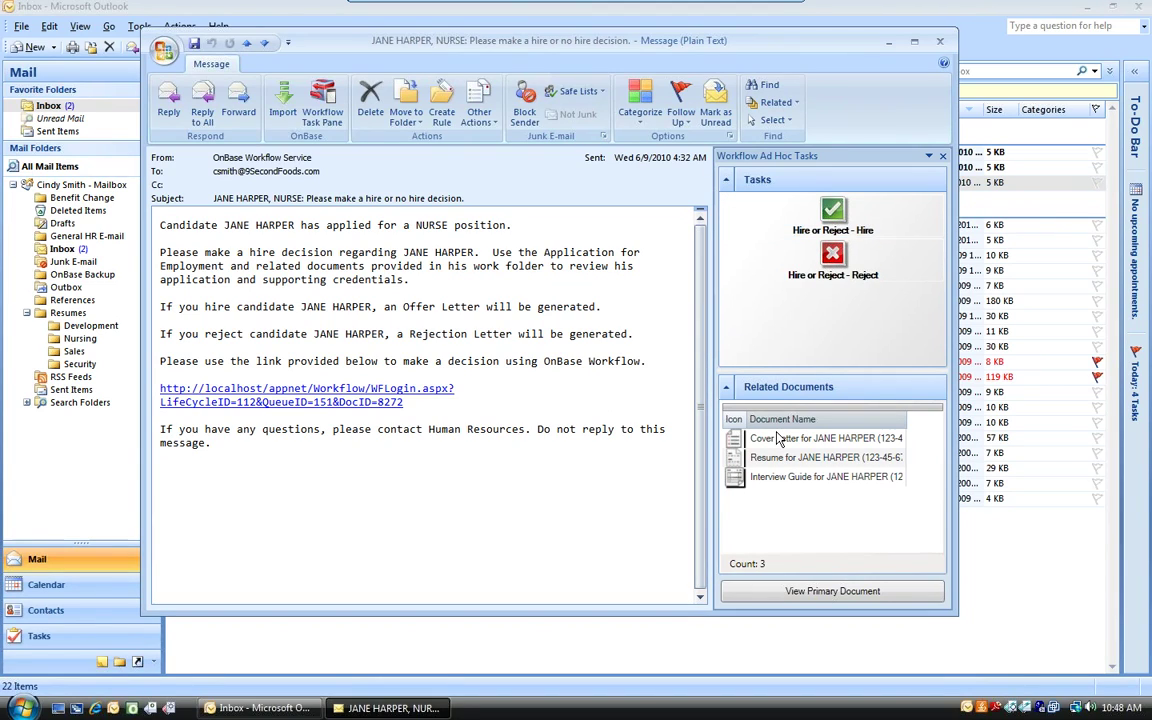
Review the candidate's resume, interview guide and primary document, then choose Hire
click(805, 457)
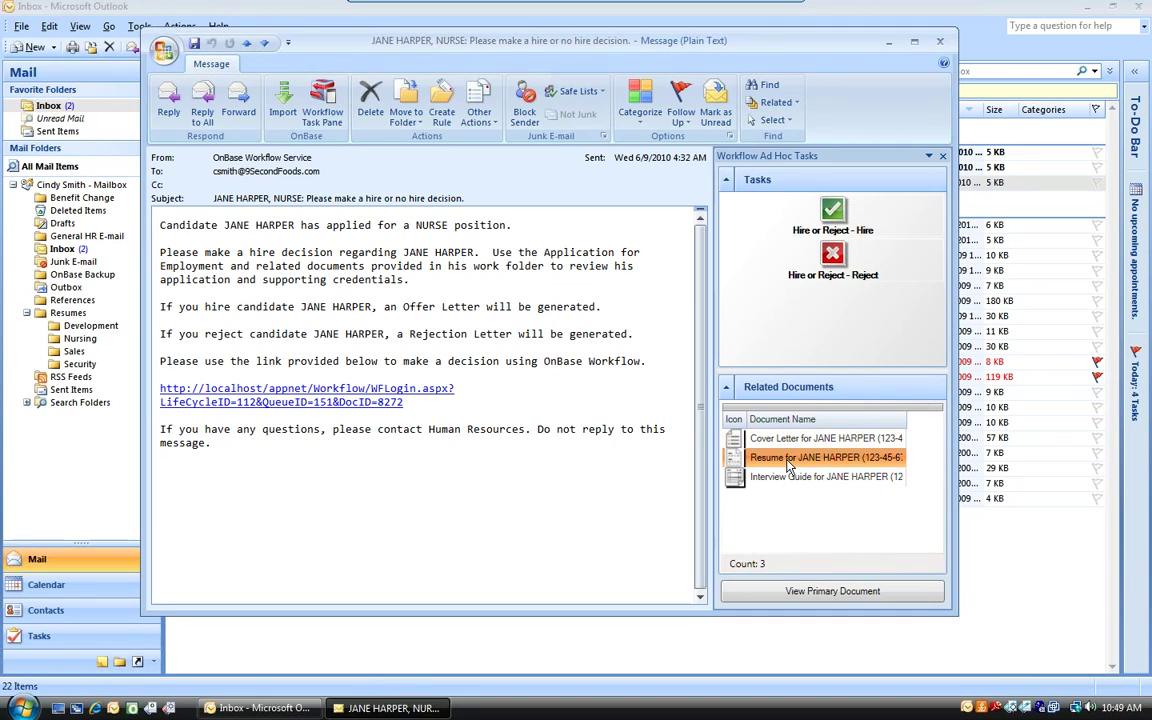
click(810, 477)
click(843, 600)
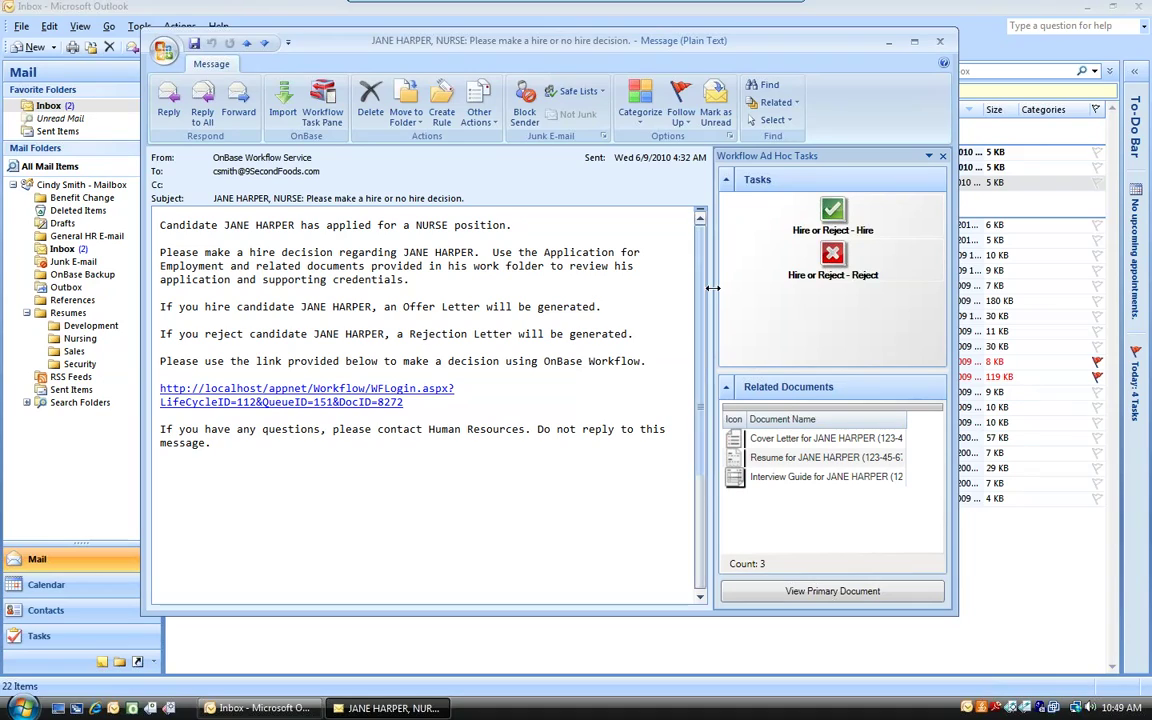
click(849, 205)
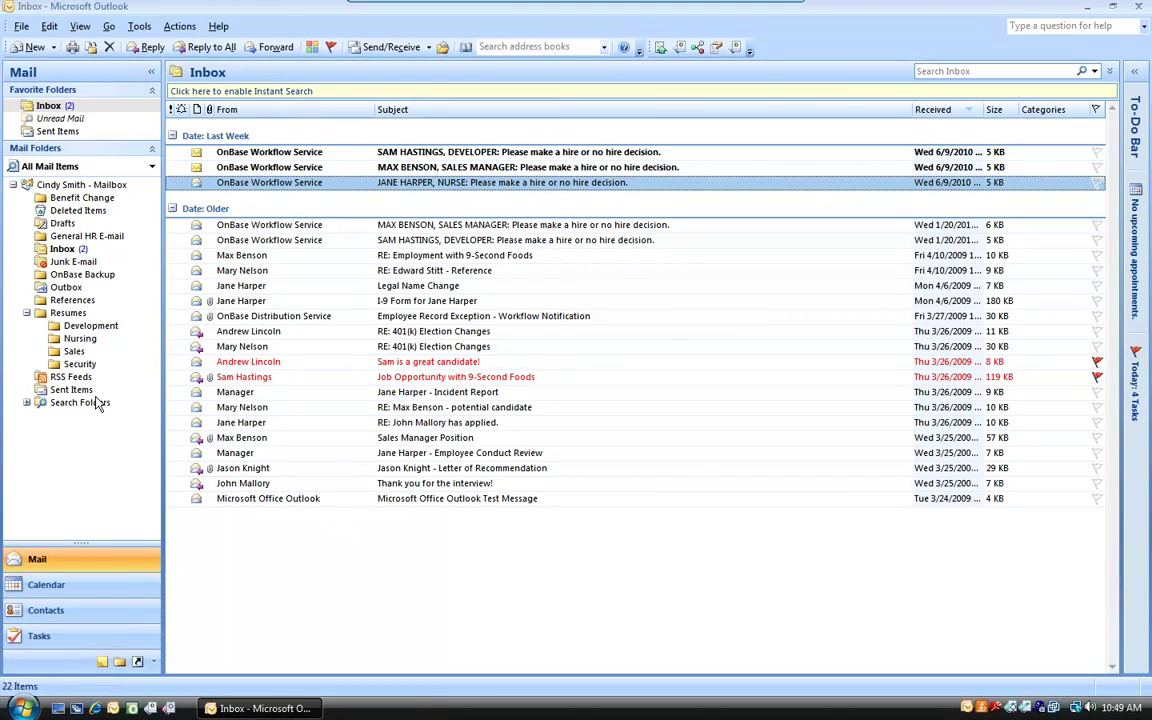
Close Outlook, launch OnBase Unity Client, and log in with the manager account's username and password
click(1145, 10)
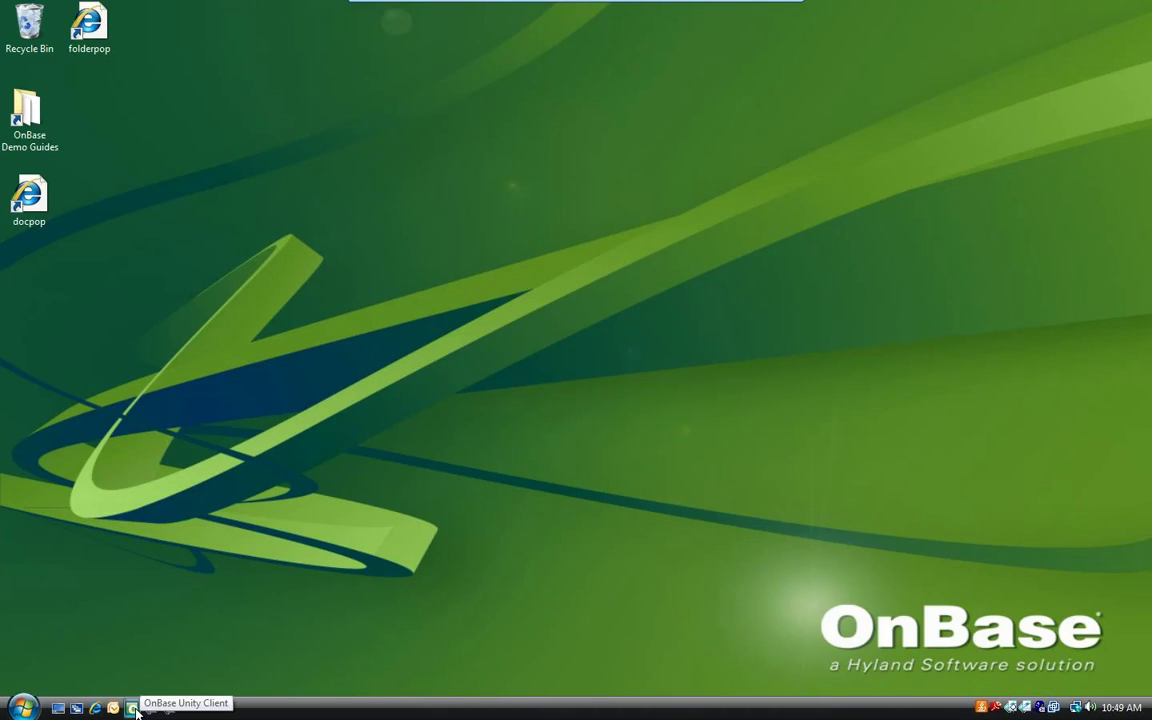
click(132, 708)
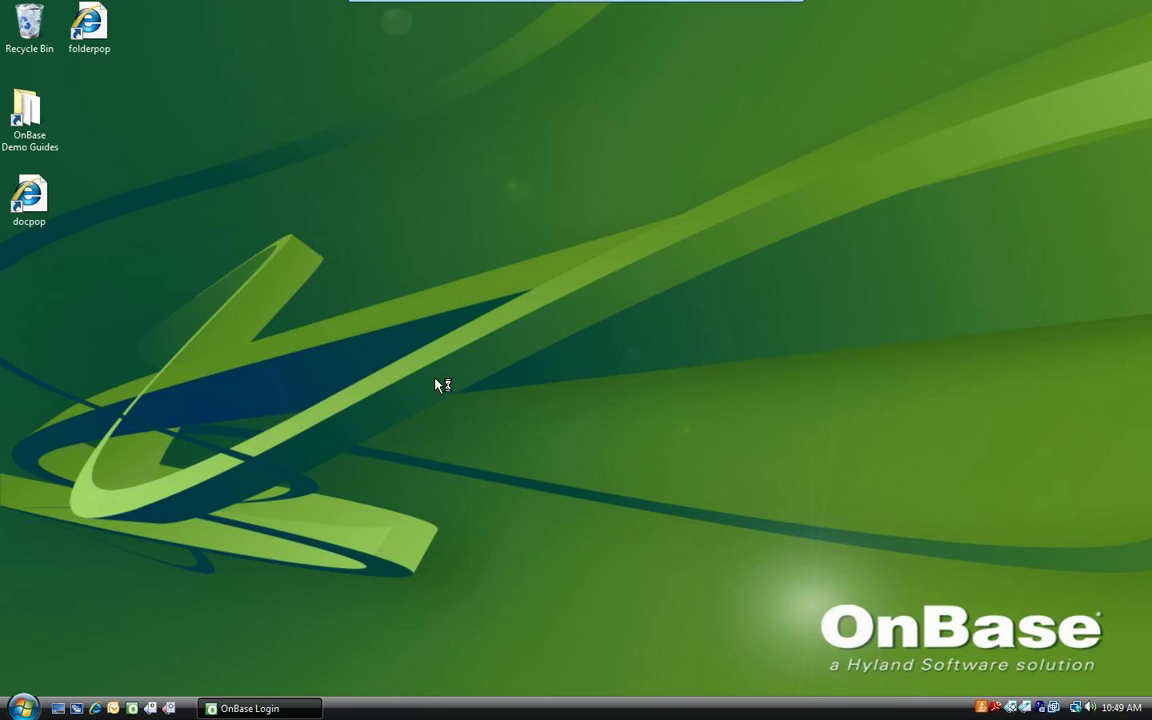
text(MAANA)
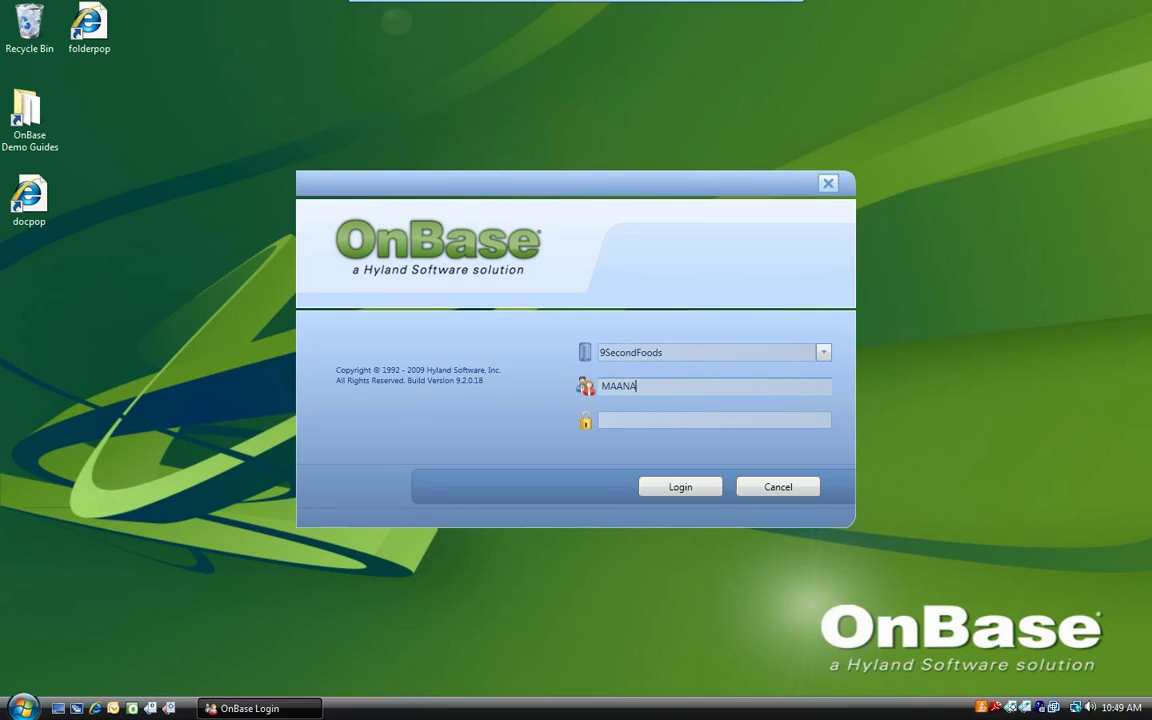
key(BackSpace)
text(A)
key(BackSpace)
key(BackSpace)
key(BackSpace)
text(NAGER)
key(Tab)
text(MANAGER)
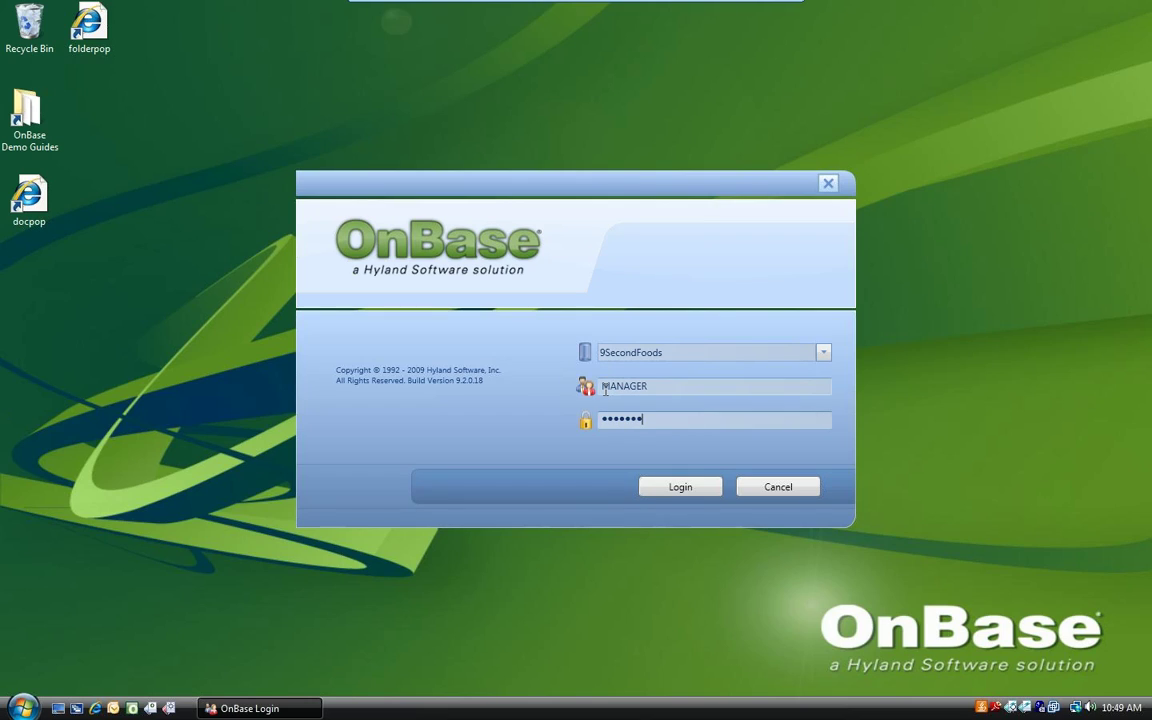
text(d)
key(Return)
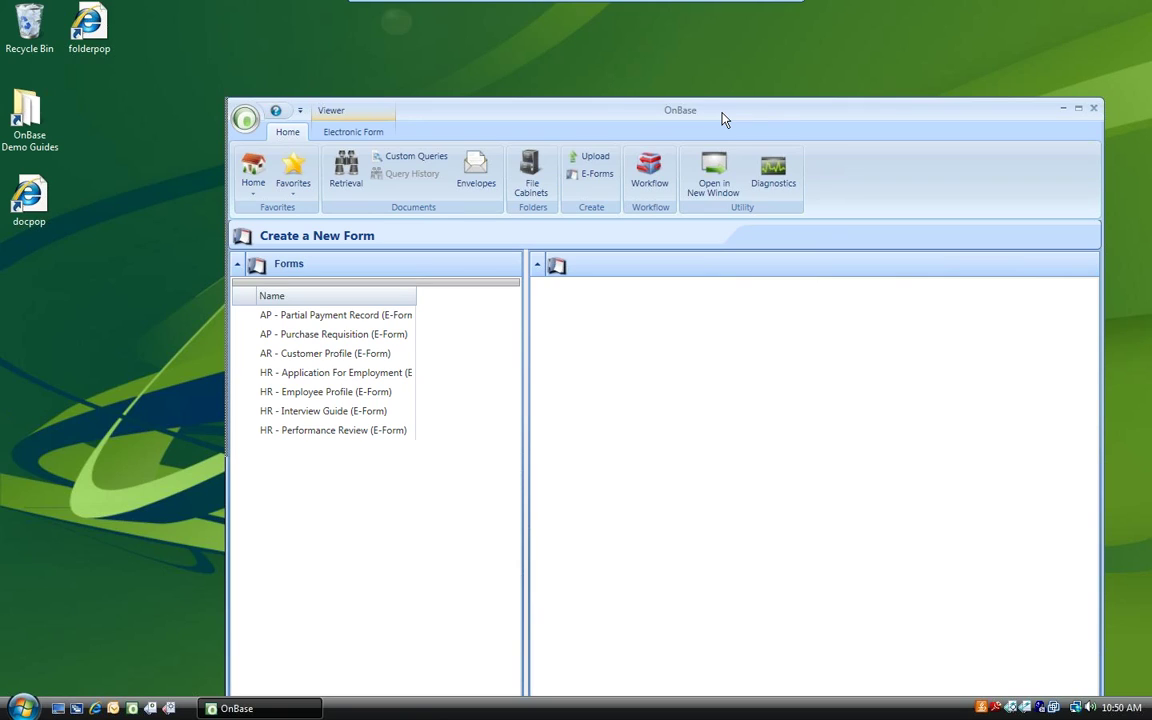
Open an employee's folder from the file cabinet search and view its Applicant Information folder
drag(724, 119, 707, 108)
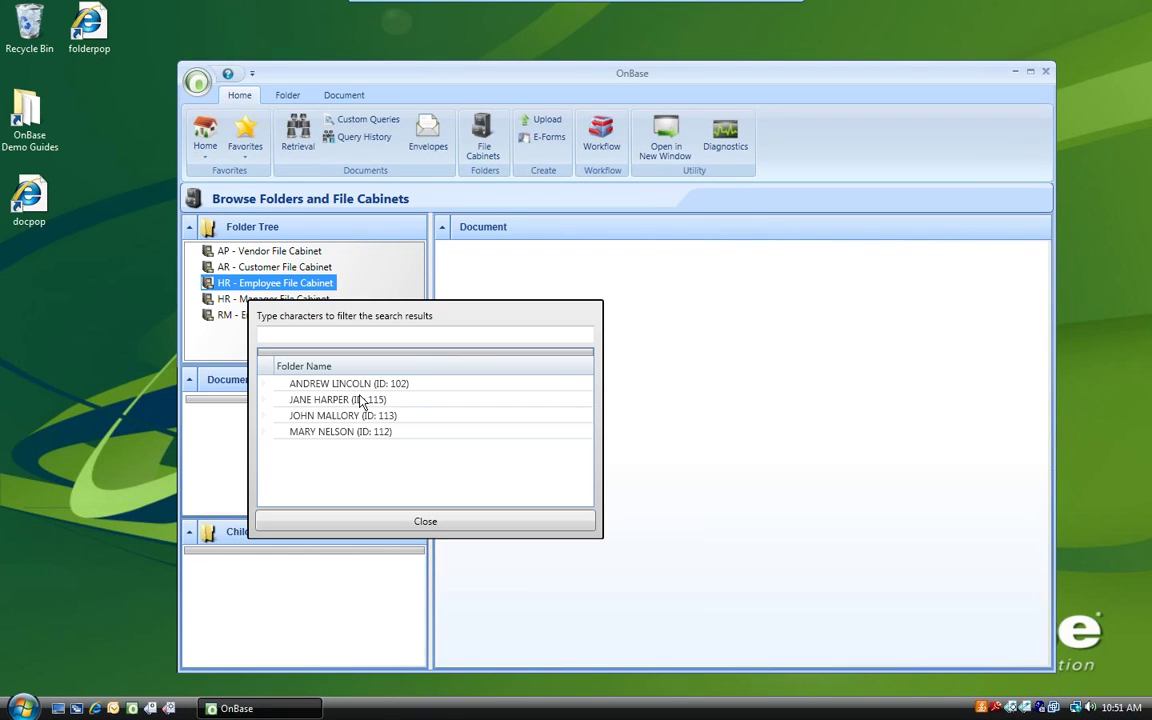
double_click(362, 400)
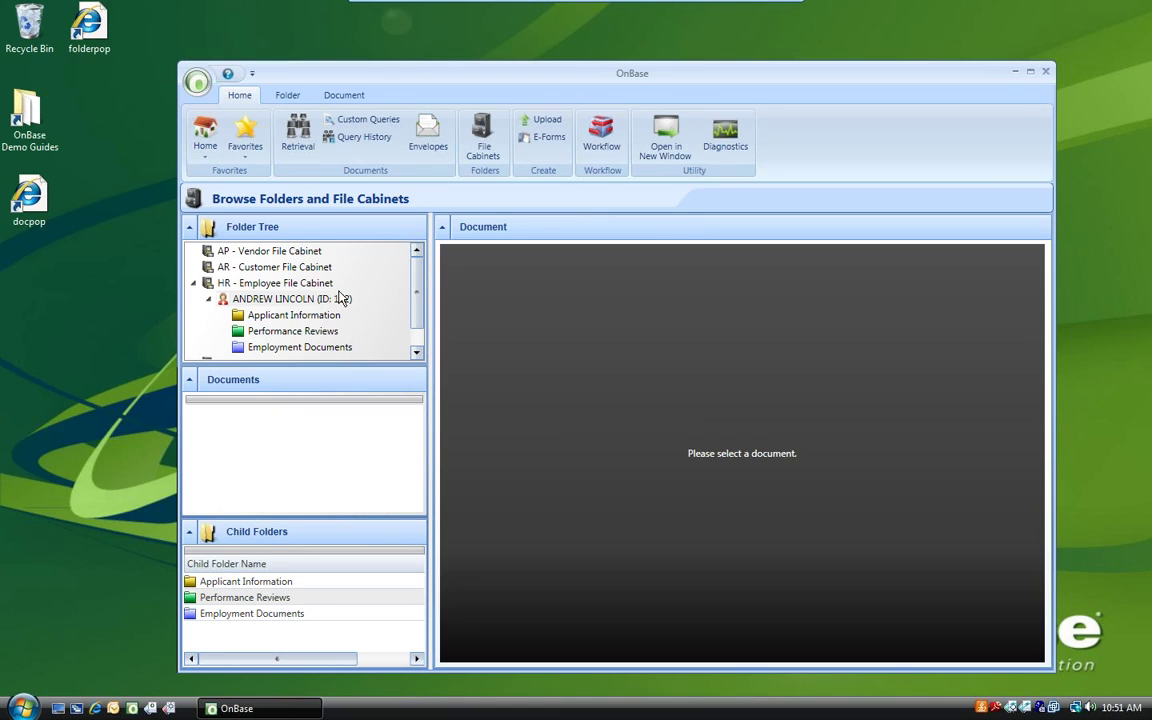
click(263, 316)
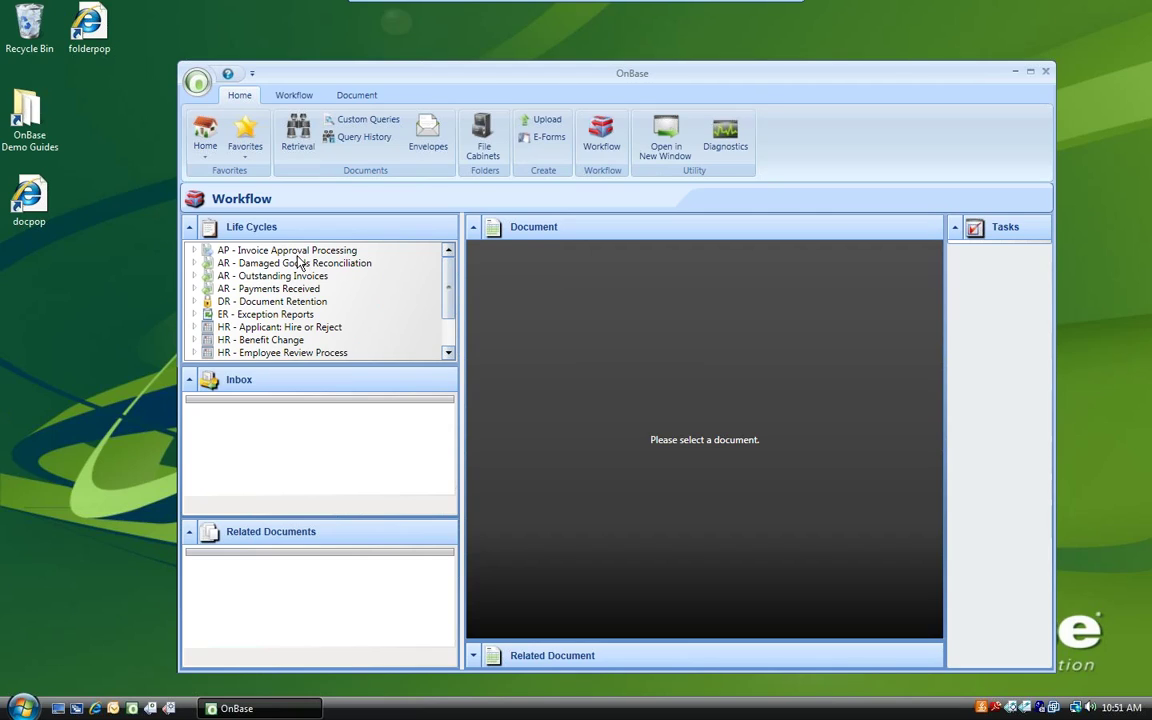
Expand the AP - Invoice Approval Processing life cycle and open its Payment Entry (Load Balanced) queue
click(245, 253)
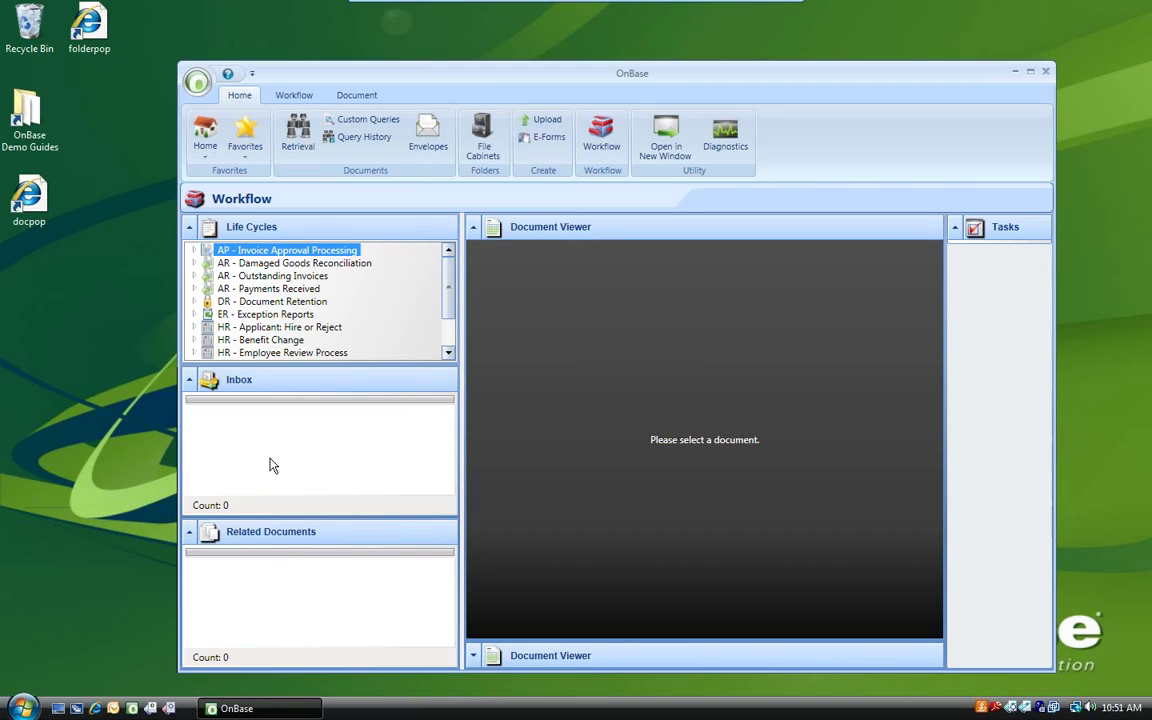
click(195, 252)
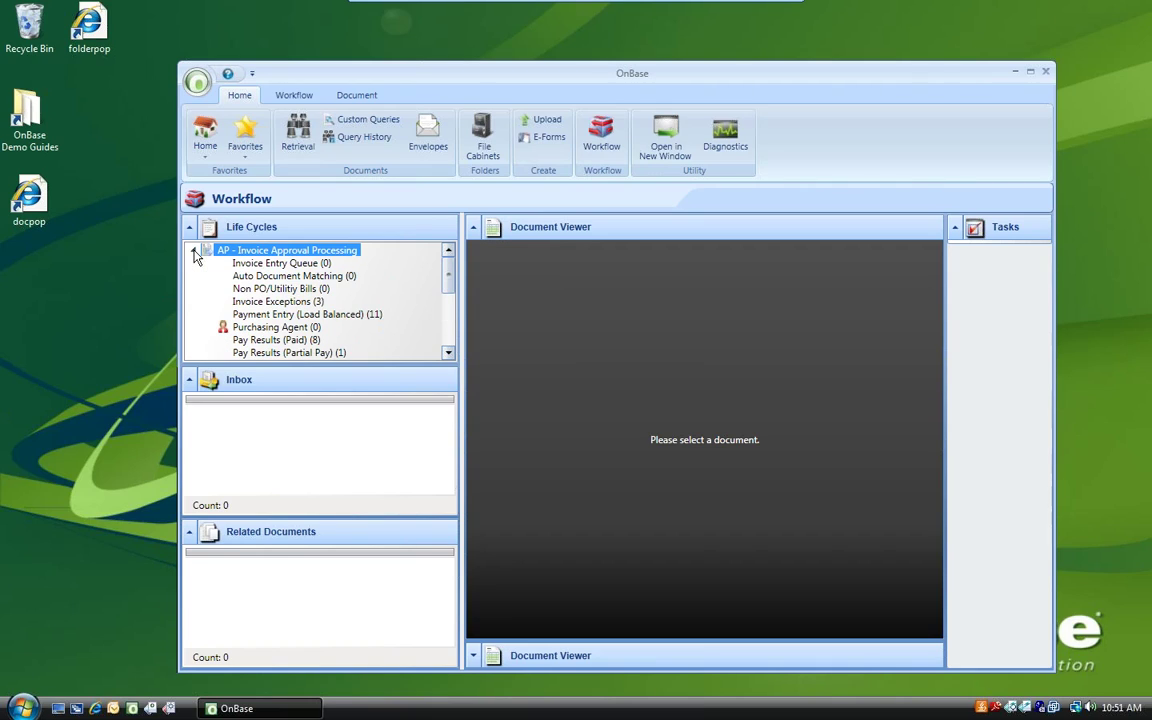
scroll(447, 292, down, 1)
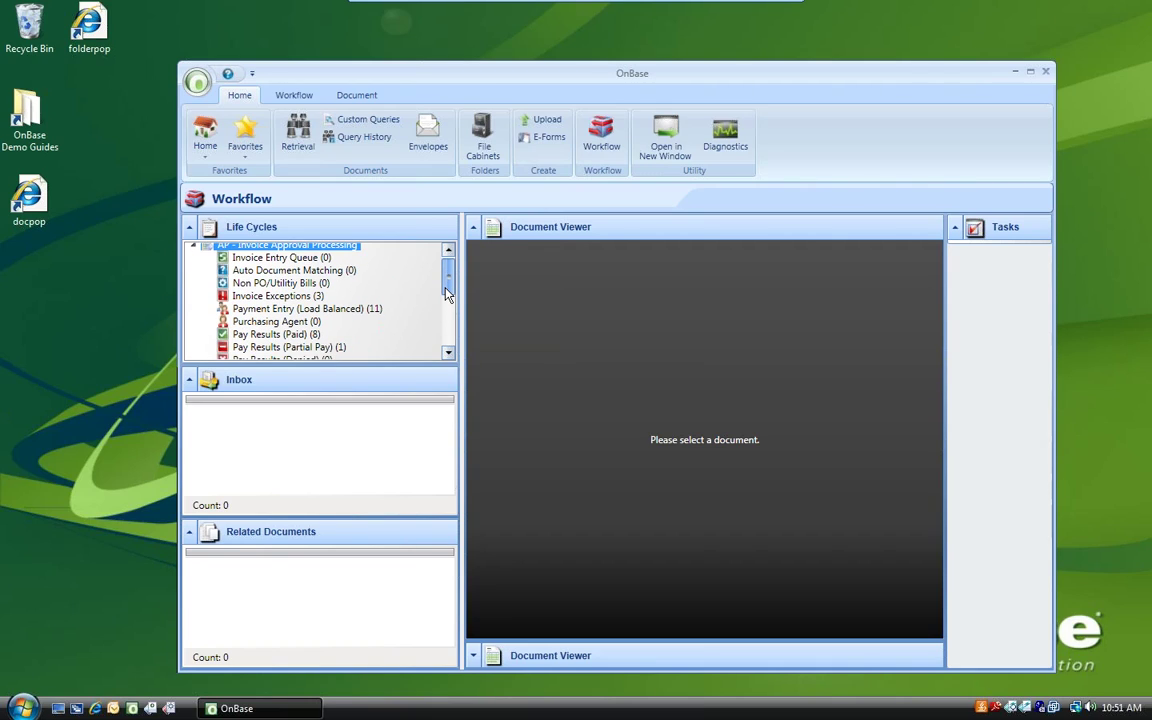
scroll(447, 292, down, 1)
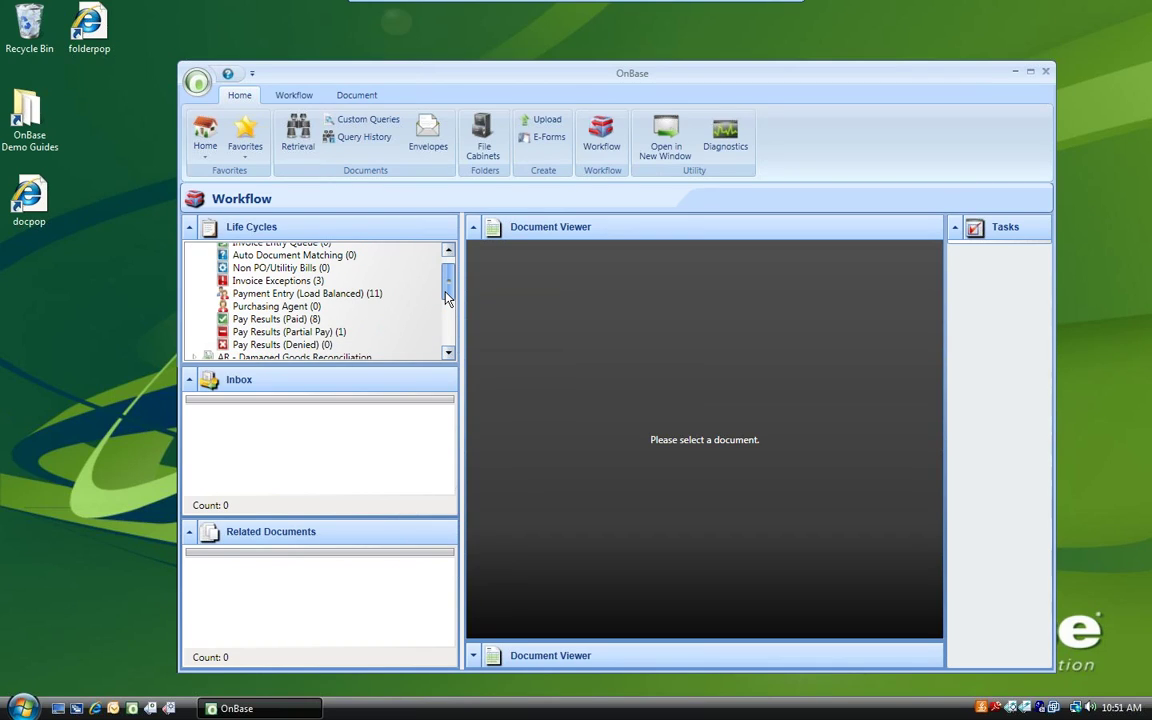
scroll(447, 292, down, 1)
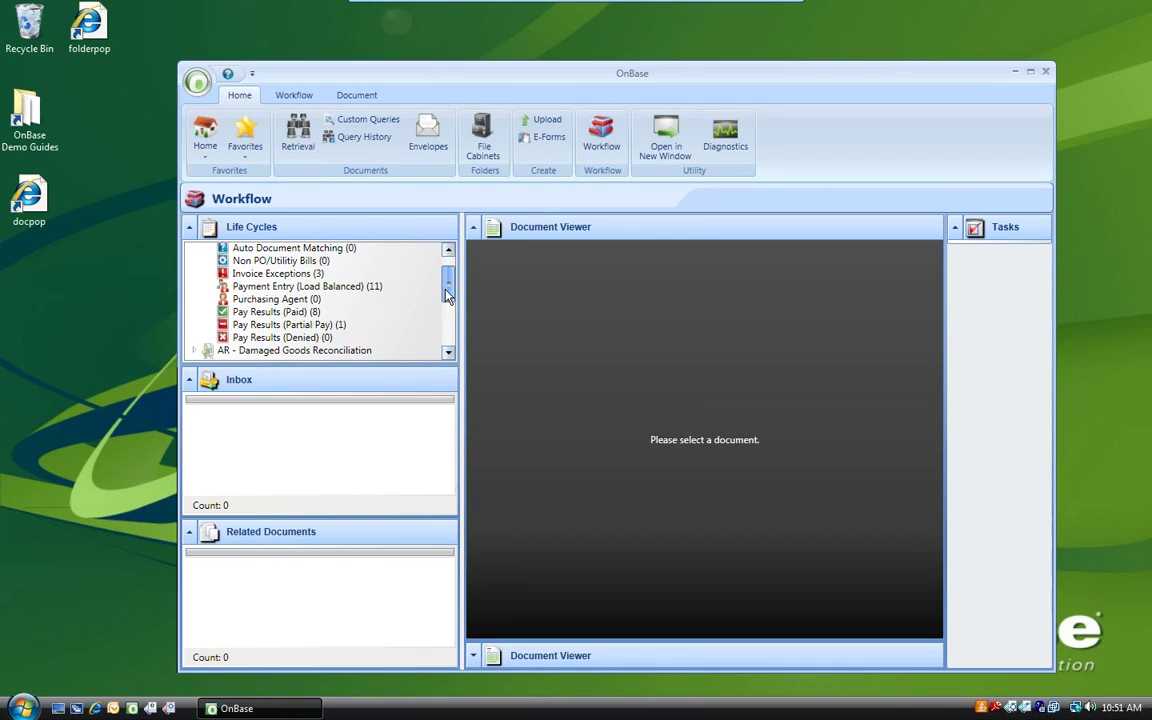
scroll(447, 290, up, 2)
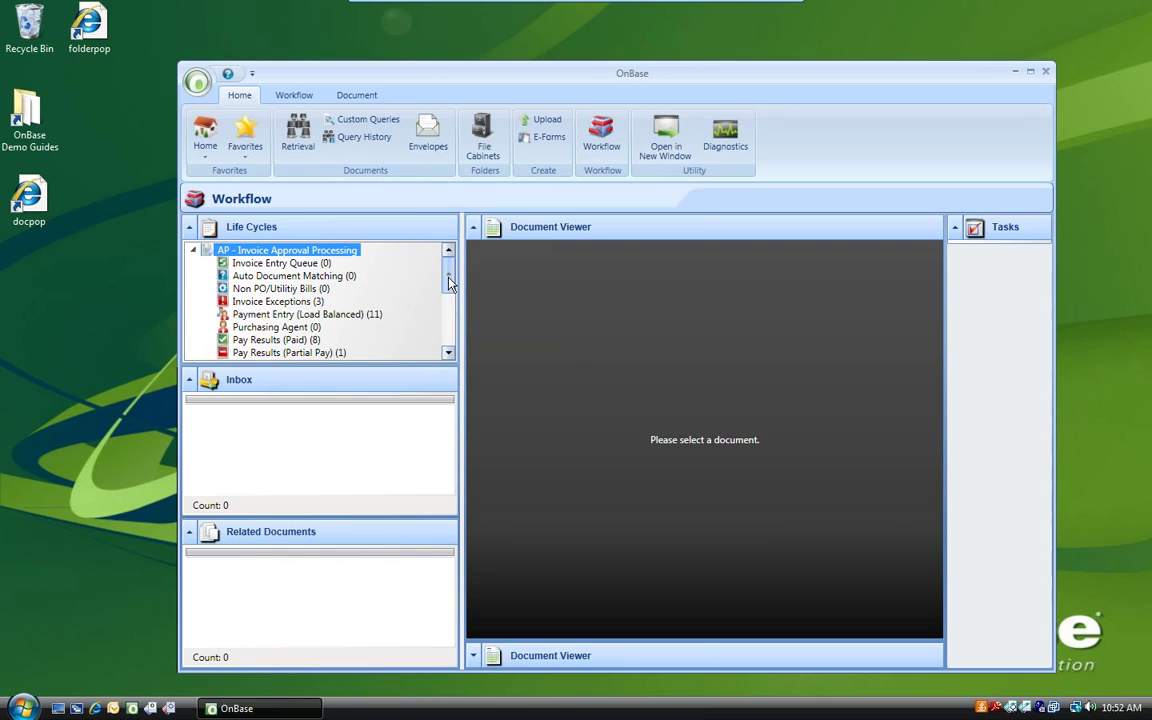
click(265, 313)
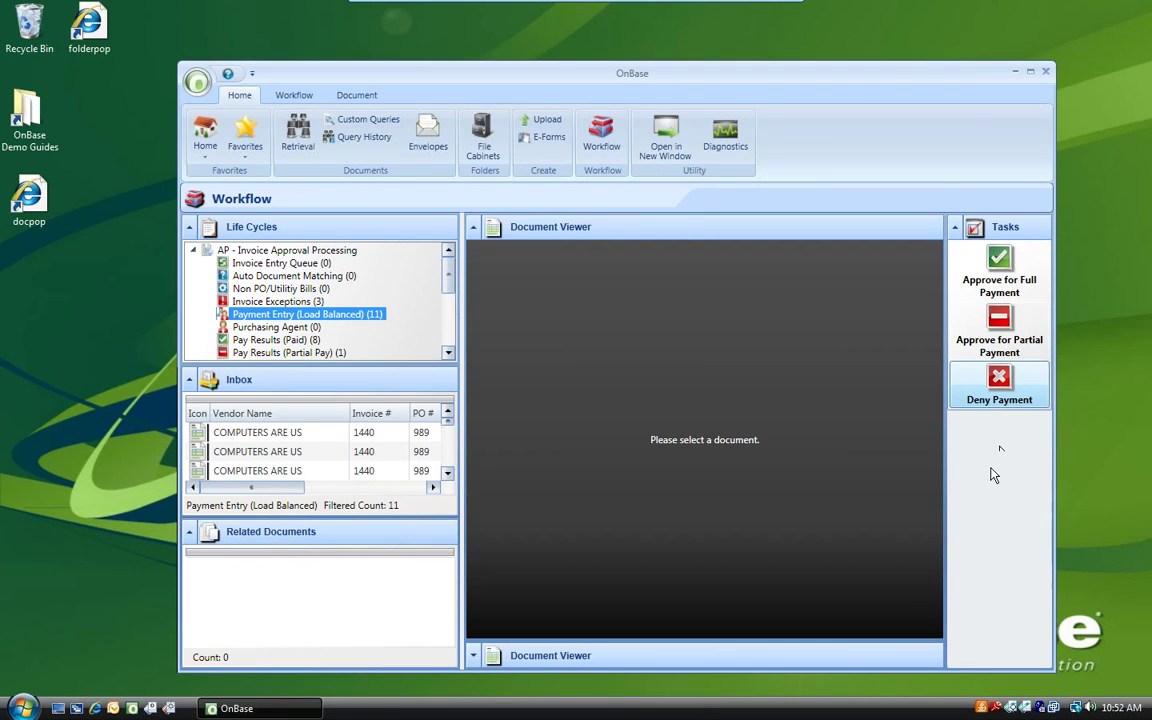
mouse_move(760, 10)
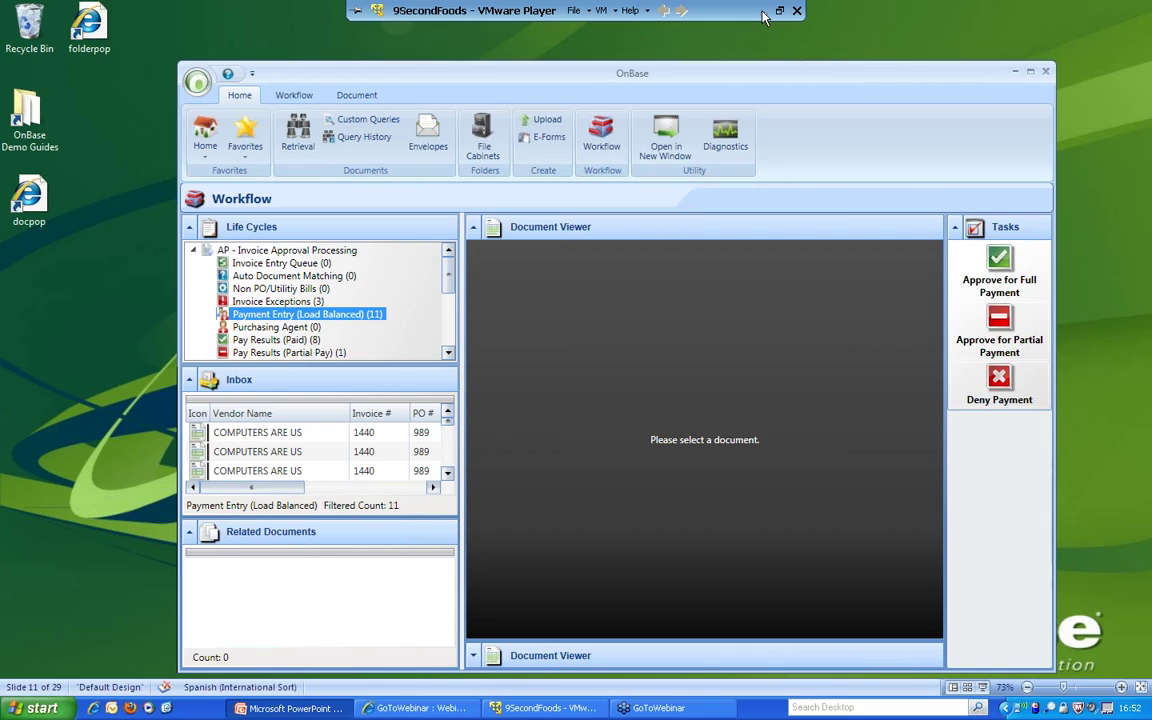
Minimize VMware Player, start the slide show from the Demo slide, and advance to Modelos de Negocio
click(763, 11)
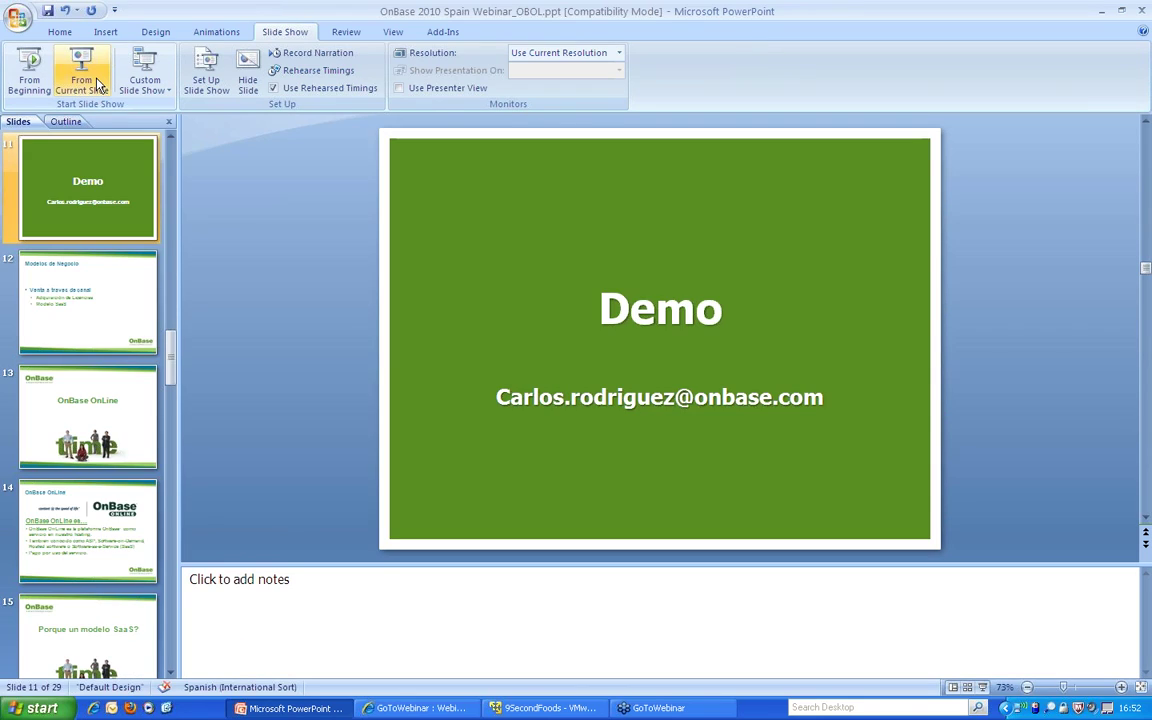
click(88, 76)
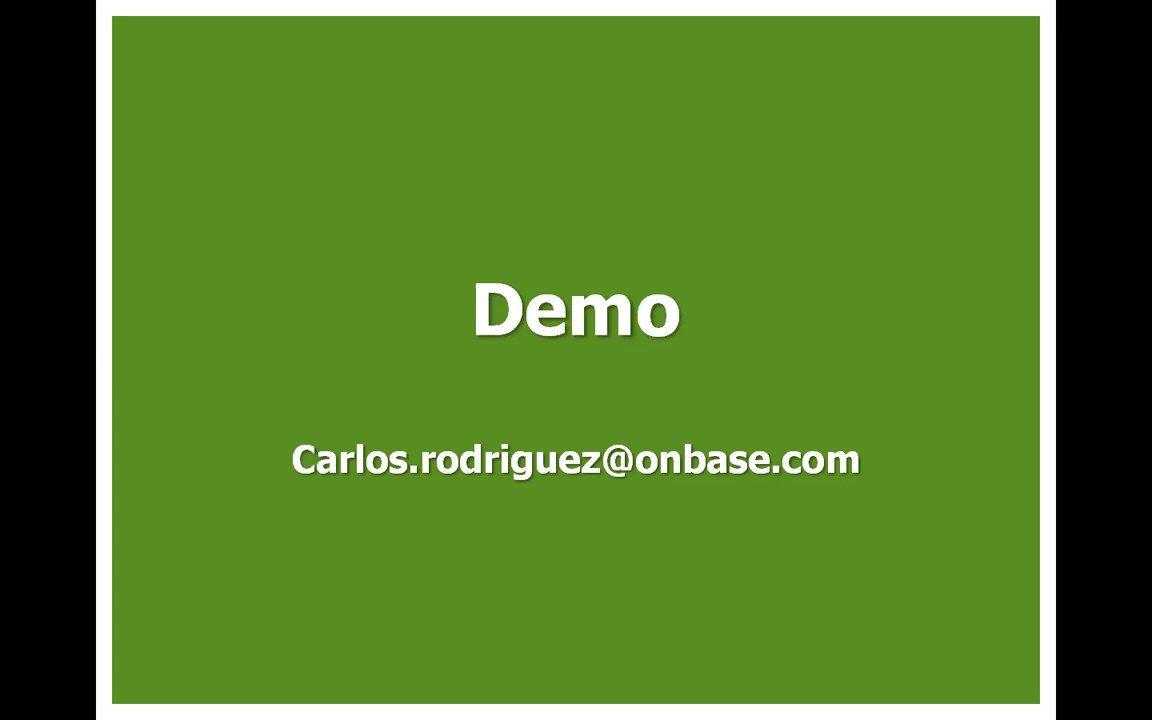
key(Right)
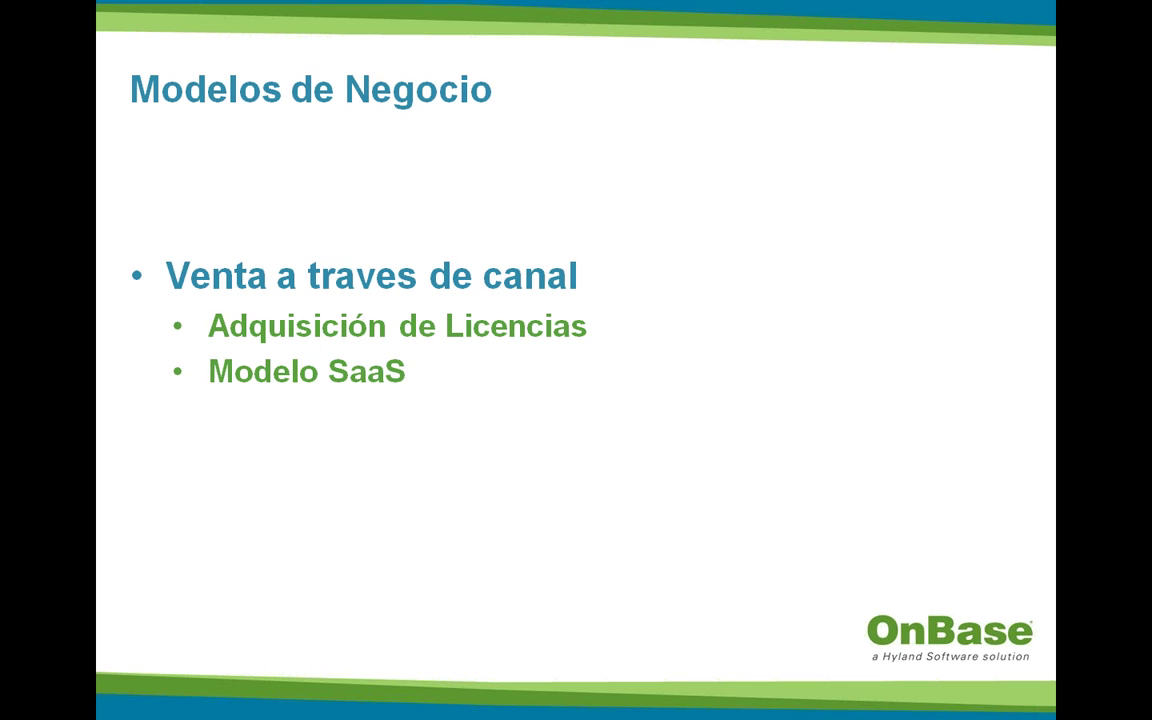